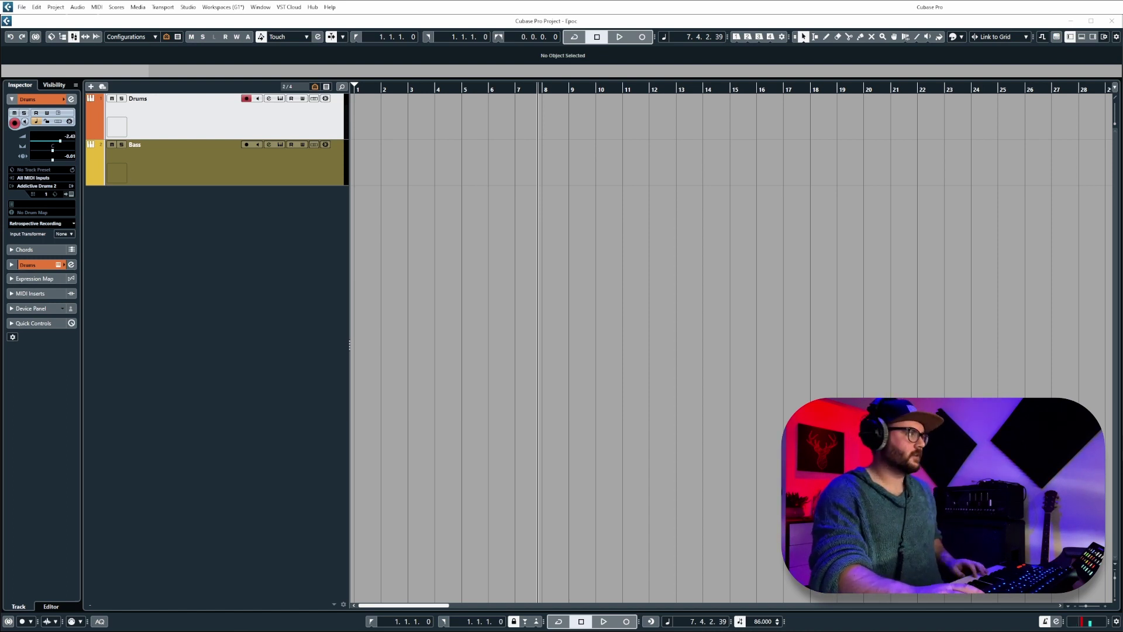
# - Record a MIDI bass part on the Bass track
pyautogui.click(170, 171)
pyautogui.press('KP_Multiply')
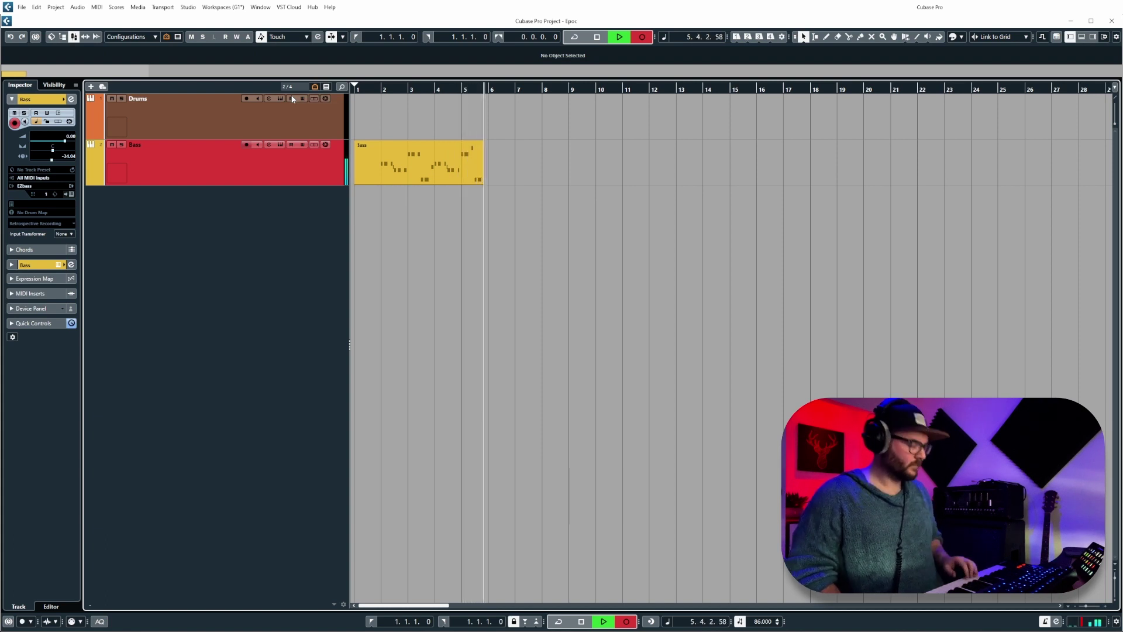
pyautogui.press('space')
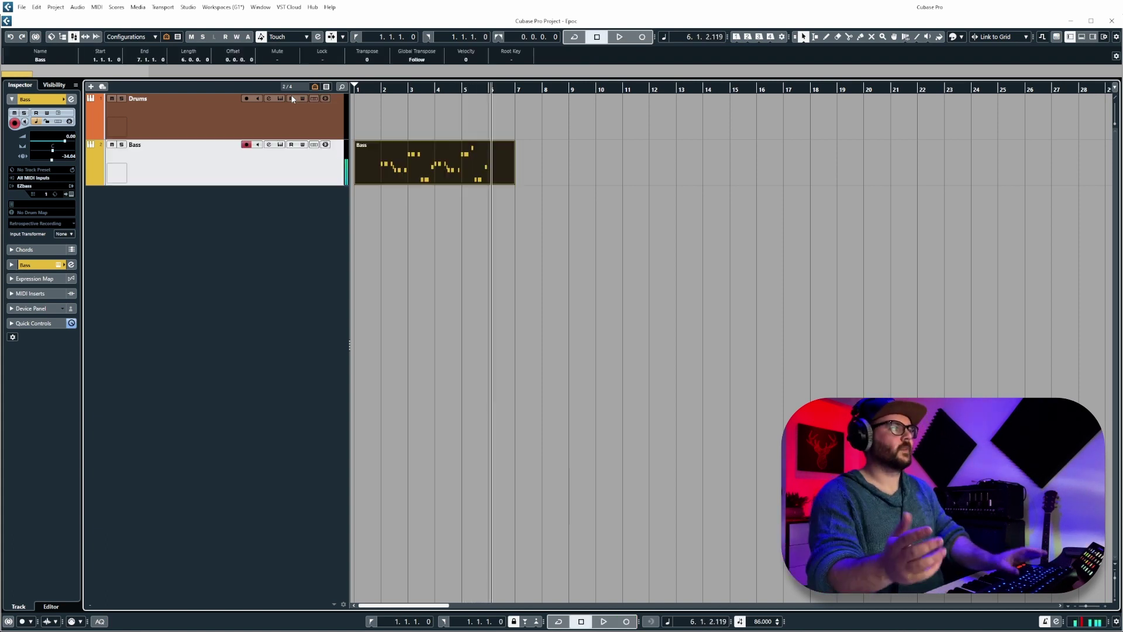
# - Record a six-bar MIDI drum part on the Drums track from the project start
pyautogui.click(234, 124)
pyautogui.press('KP_Decimal')
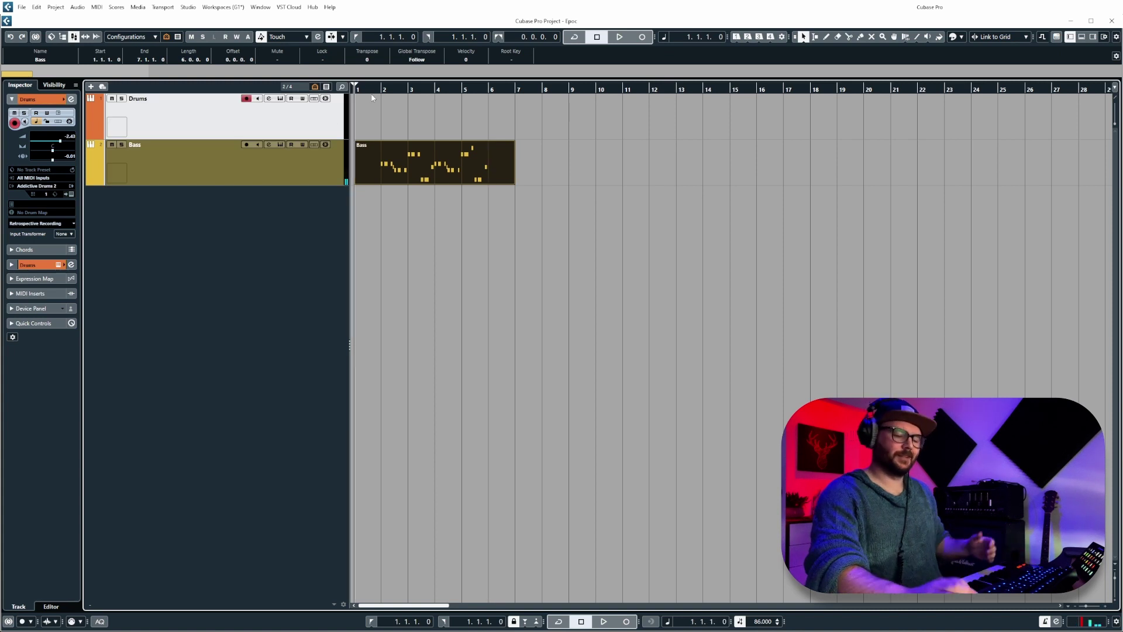
pyautogui.press('KP_Multiply')
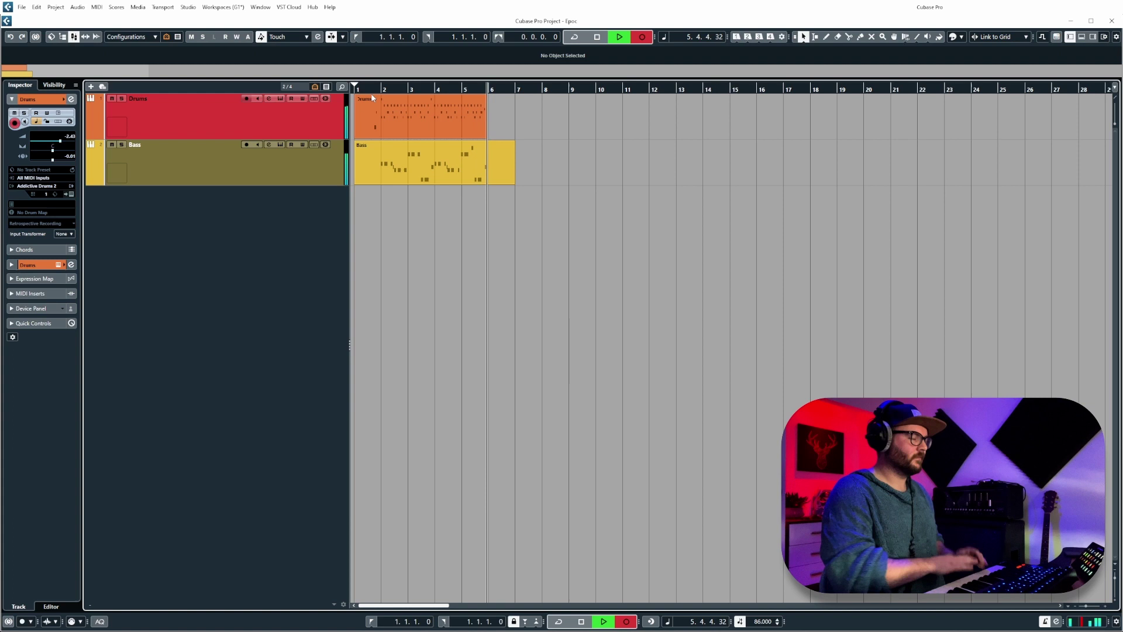
pyautogui.press('space')
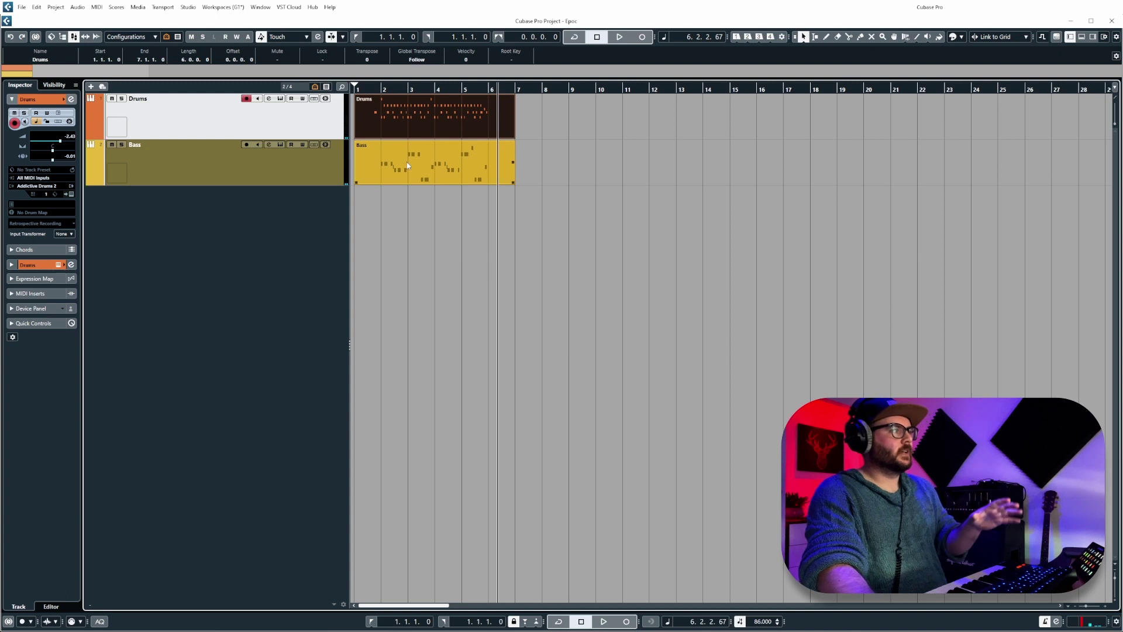
# - In the Drums part, delete two notes near bar 3 and add a one-beat D1 note at bar 5.2
pyautogui.doubleClick(441, 125)
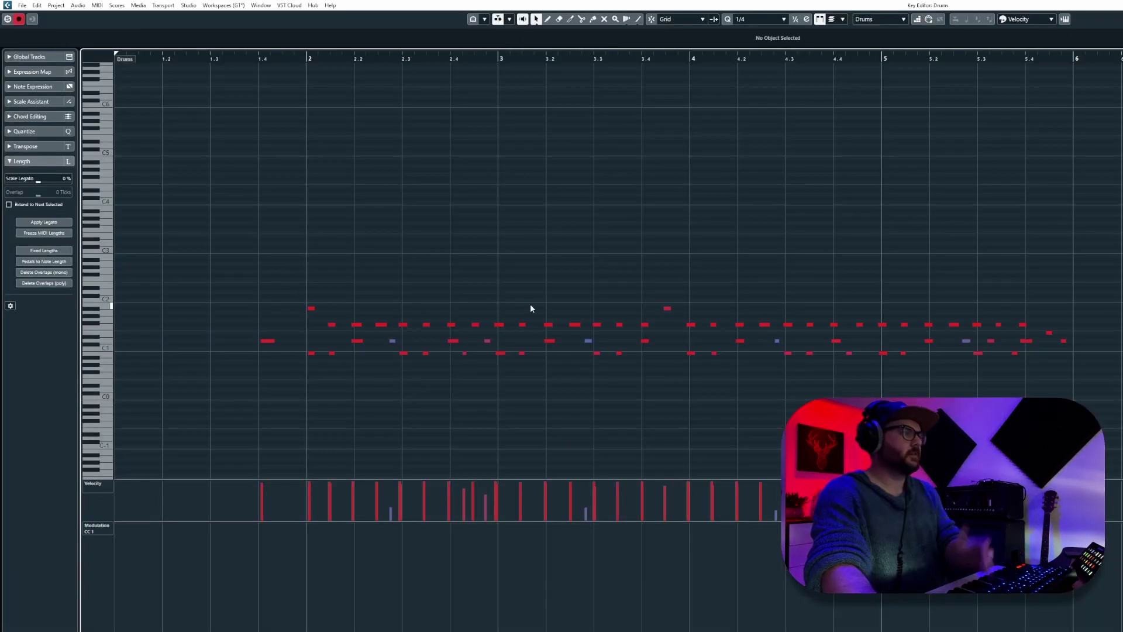
pyautogui.moveTo(531, 303); pyautogui.dragTo(502, 328)
pyautogui.press('Delete')
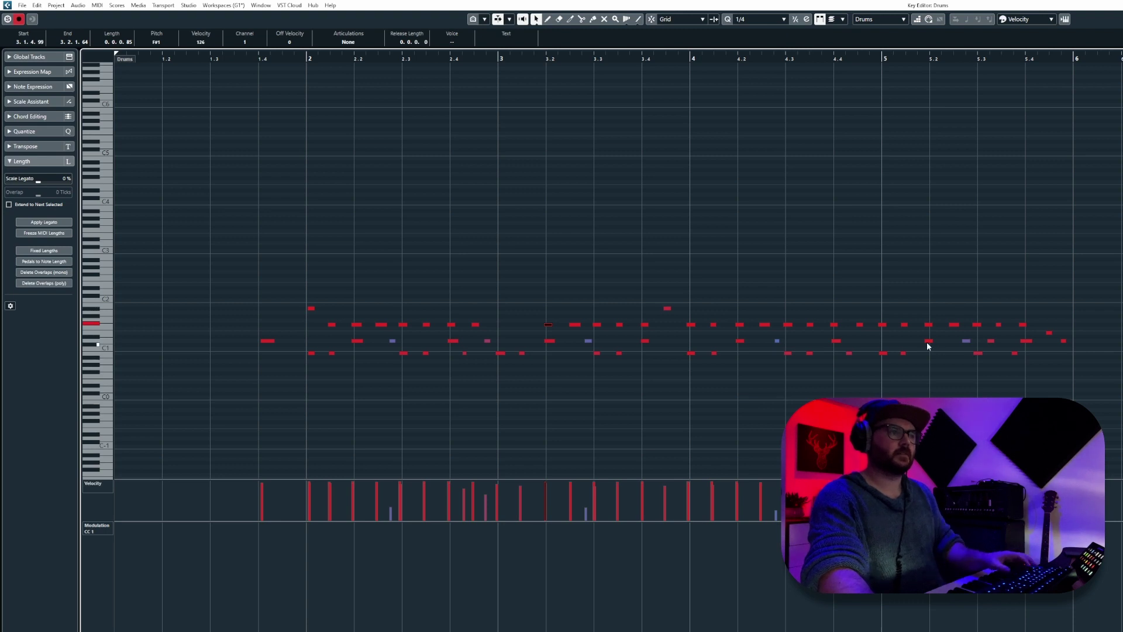
pyautogui.keyDown('alt'); pyautogui.click(946, 341); pyautogui.keyUp('alt')
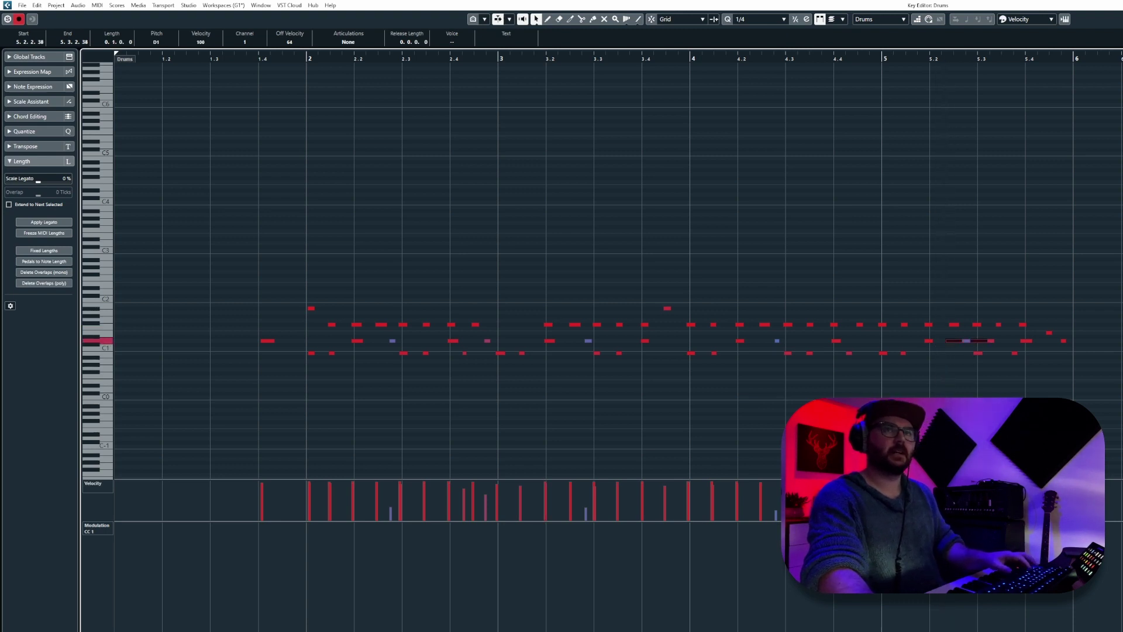
pyautogui.press('Escape')
# - In the Bass part, delete the note just before bar 4 and lengthen the bar 3.3 note toward bar 4
pyautogui.doubleClick(436, 151)
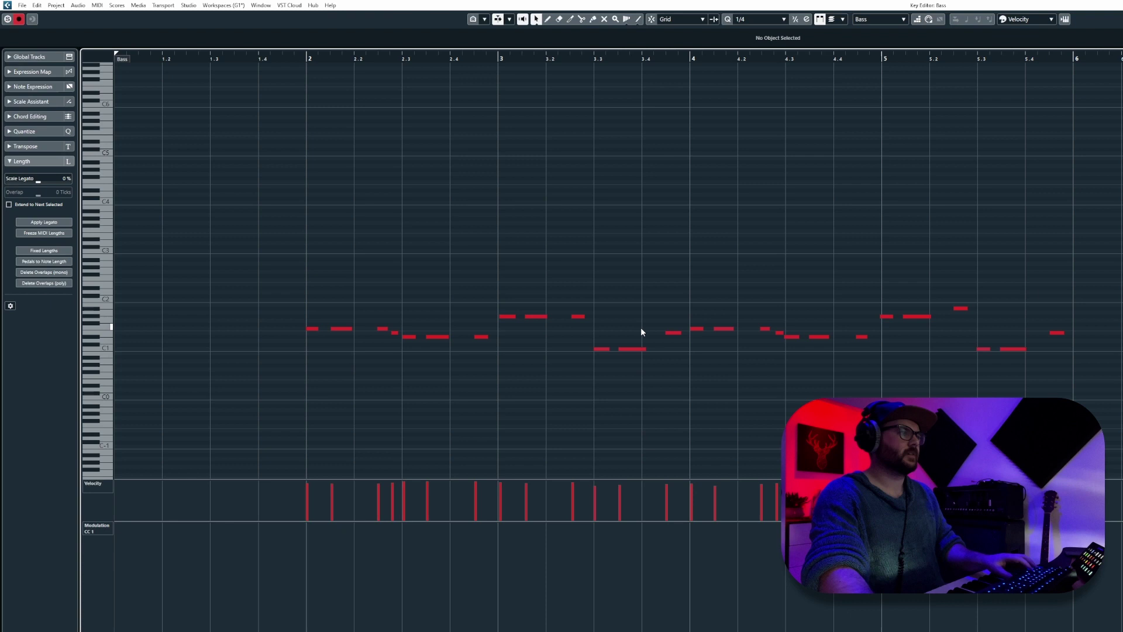
pyautogui.click(670, 333)
pyautogui.press('Delete')
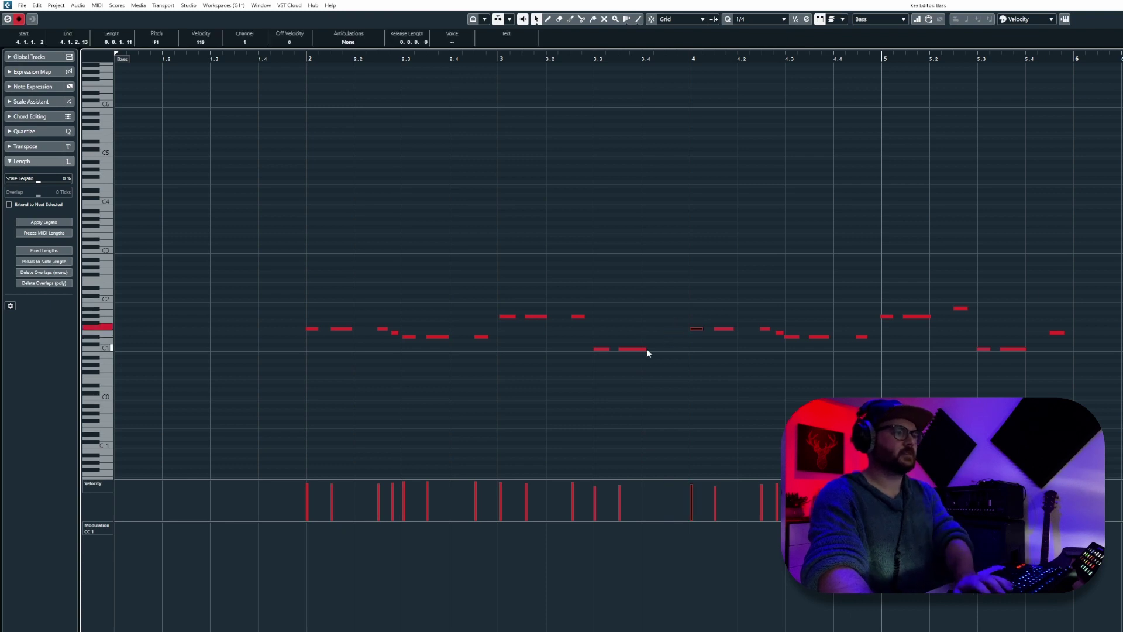
pyautogui.moveTo(644, 348); pyautogui.dragTo(680, 349)
pyautogui.click(699, 394)
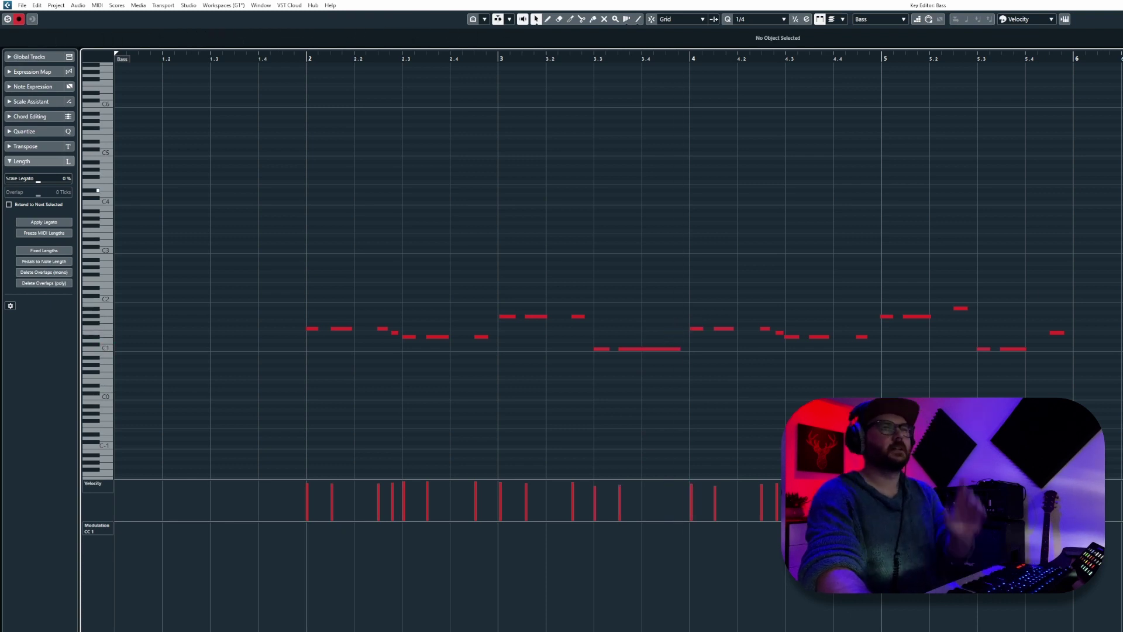
pyautogui.press('Escape')
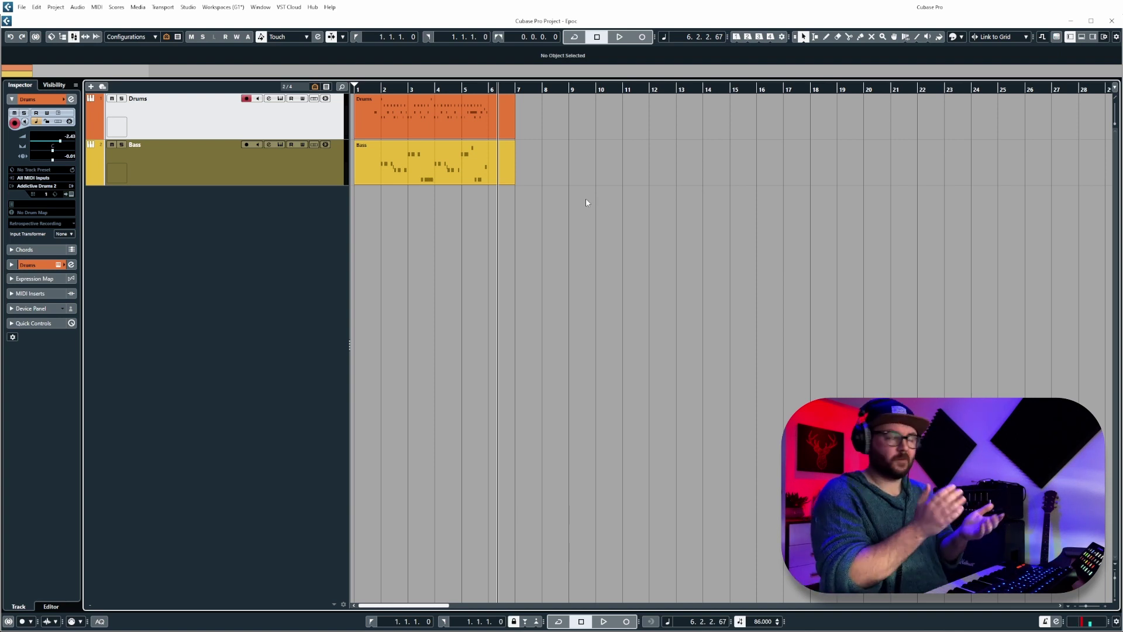
pyautogui.doubleClick(423, 122)
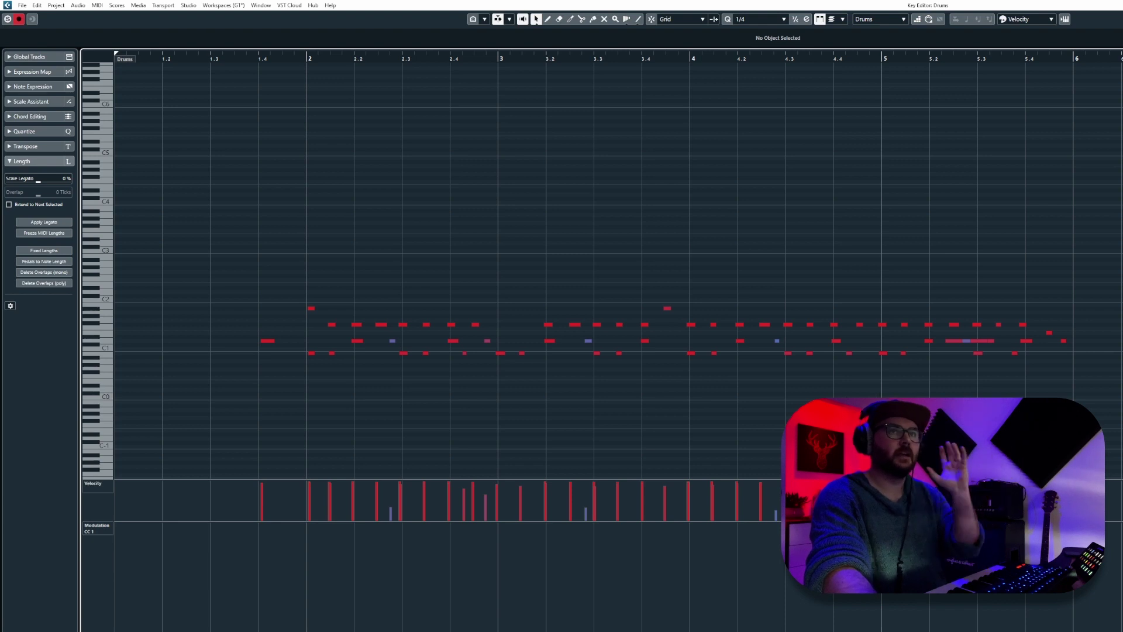
pyautogui.hotkey('ctrl', 'w')
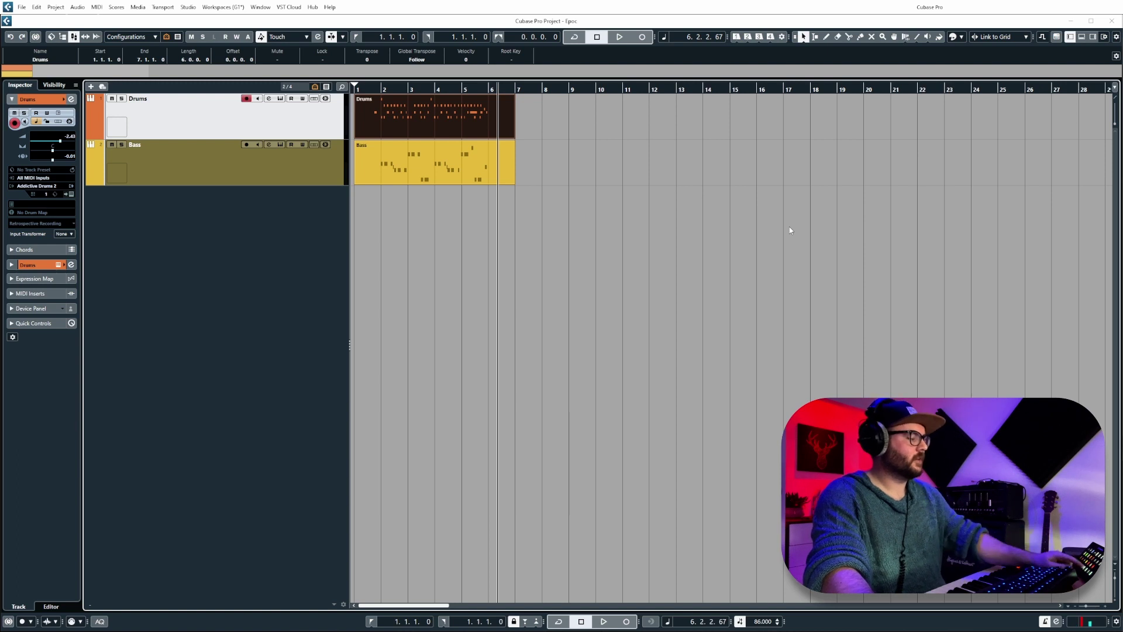
# - Open the Bass channel's Compressor and lower Threshold to -21.0 dB and Hold to 1076 ms
pyautogui.press('F3')
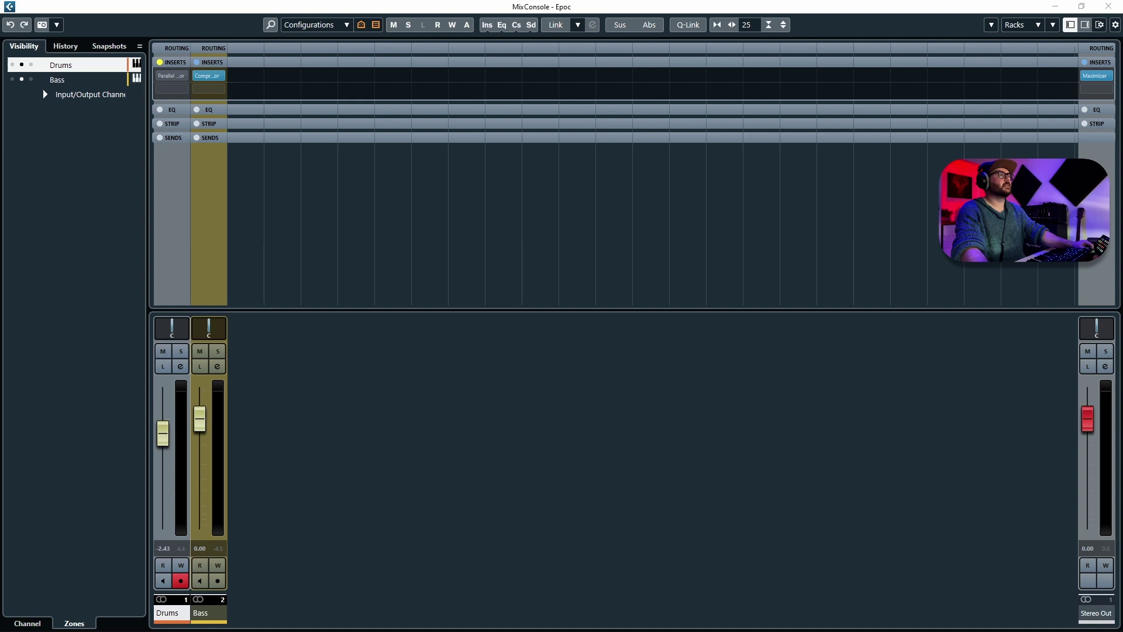
pyautogui.click(207, 75)
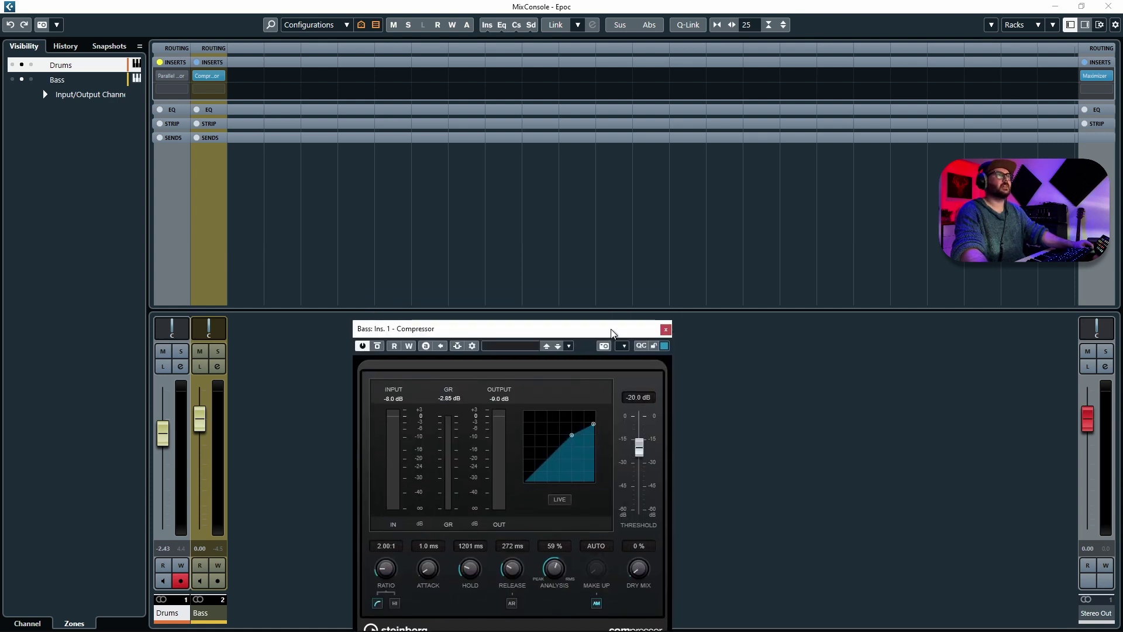
pyautogui.moveTo(610, 328); pyautogui.dragTo(571, 215)
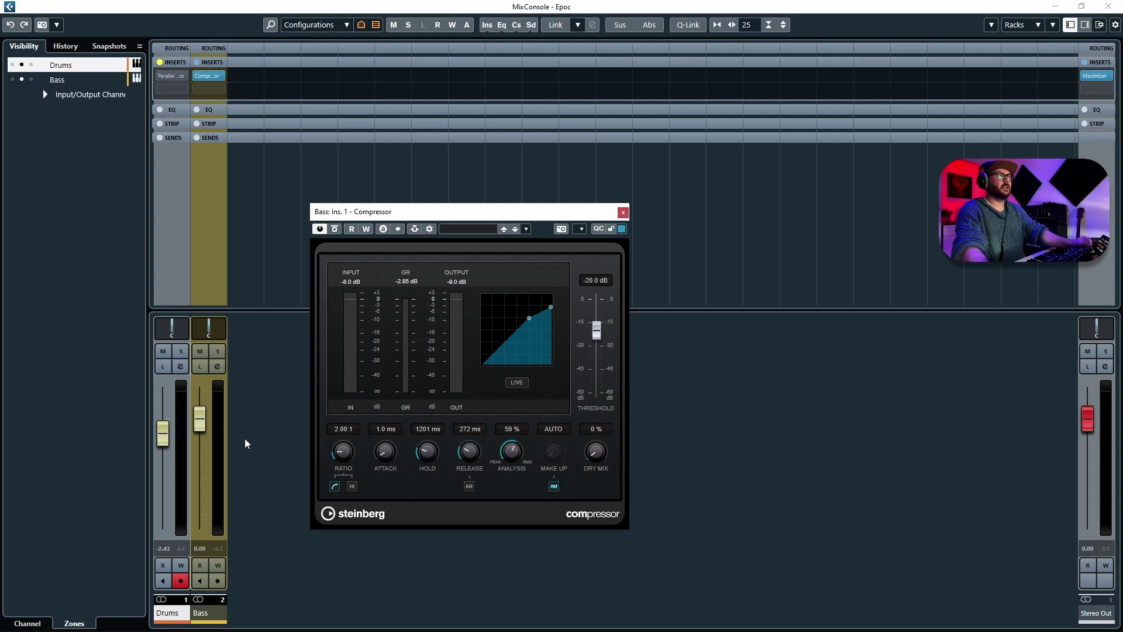
pyautogui.scroll(-1, 596, 333)
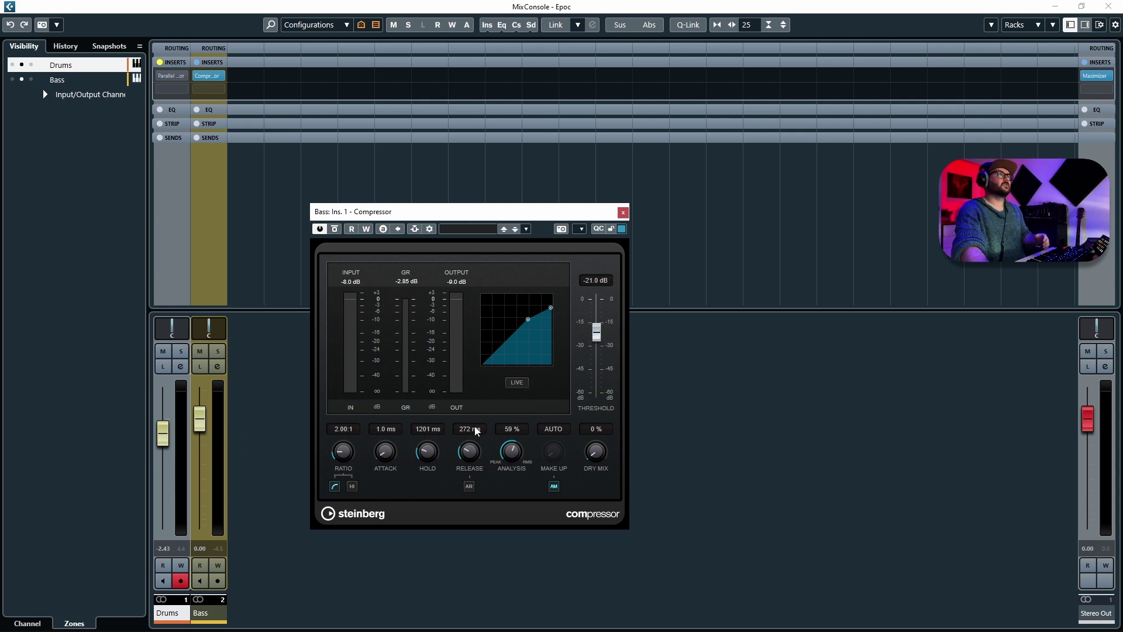
pyautogui.scroll(-2, 433, 451)
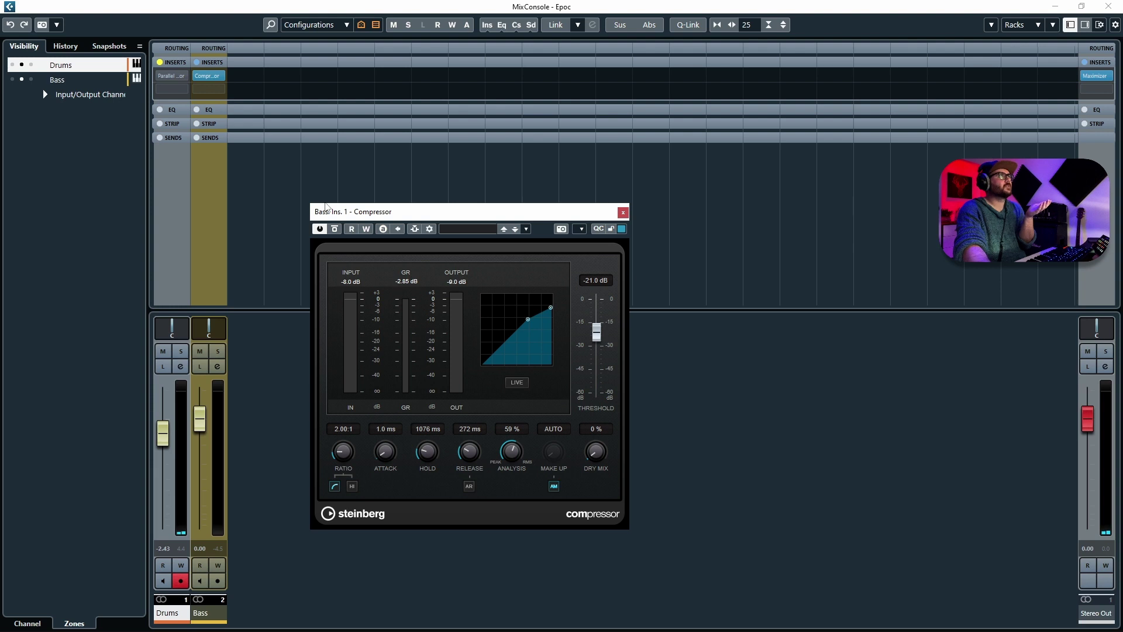
# - Undo back to the Maximizer insertion, redo to the last Hold change, and reopen the Bass Compressor
pyautogui.click(74, 47)
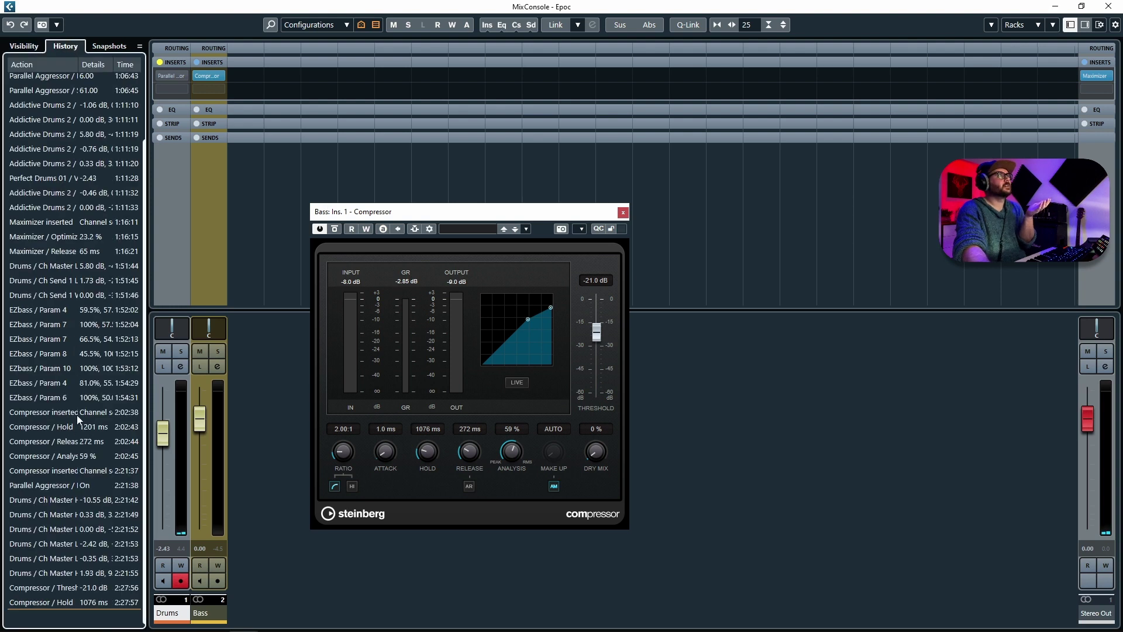
pyautogui.scroll(2, 77, 416)
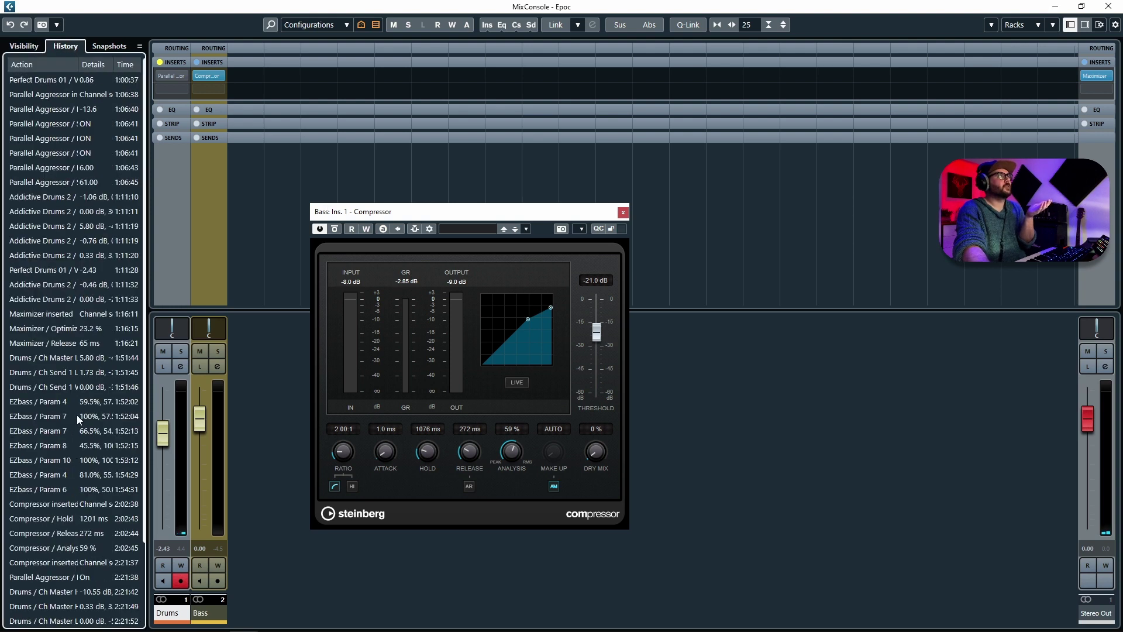
pyautogui.click(42, 334)
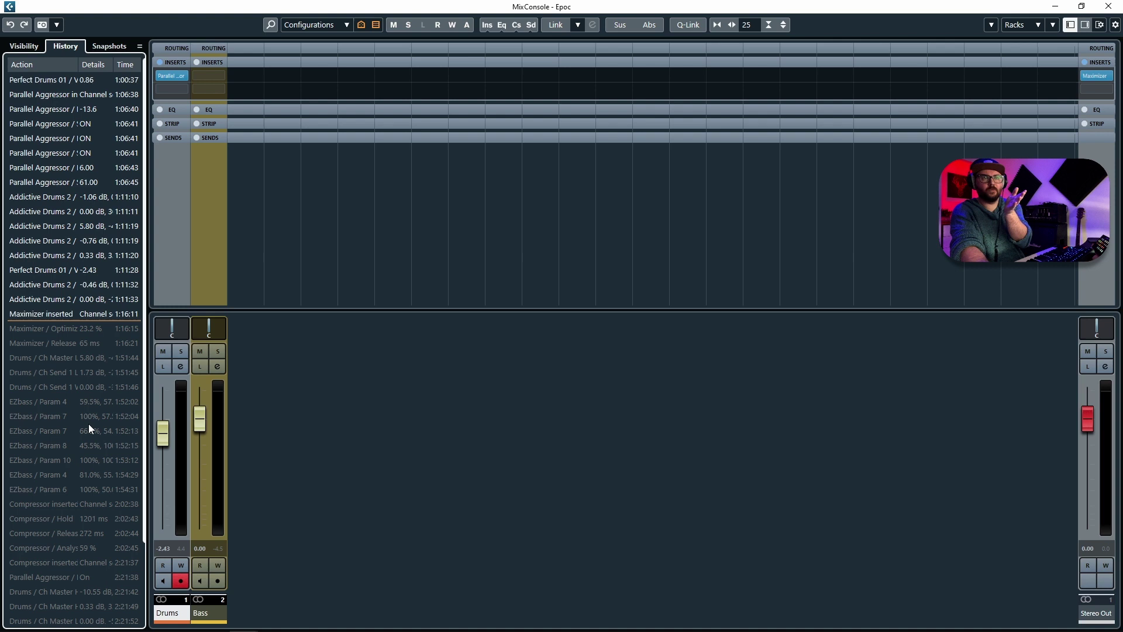
pyautogui.scroll(-2, 89, 425)
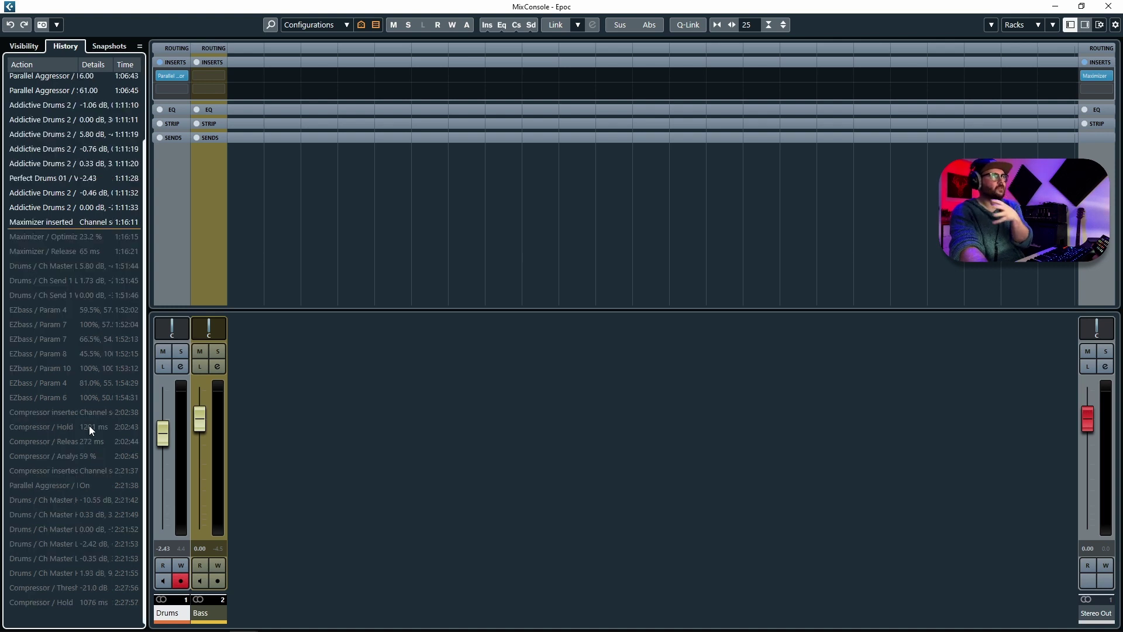
pyautogui.click(61, 604)
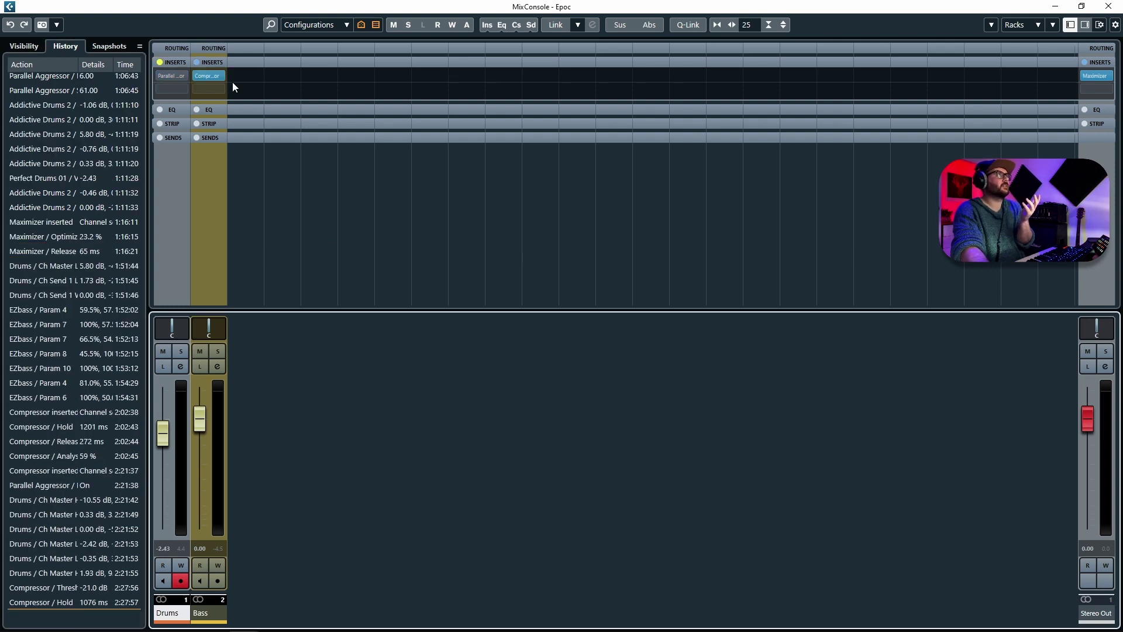
pyautogui.click(209, 76)
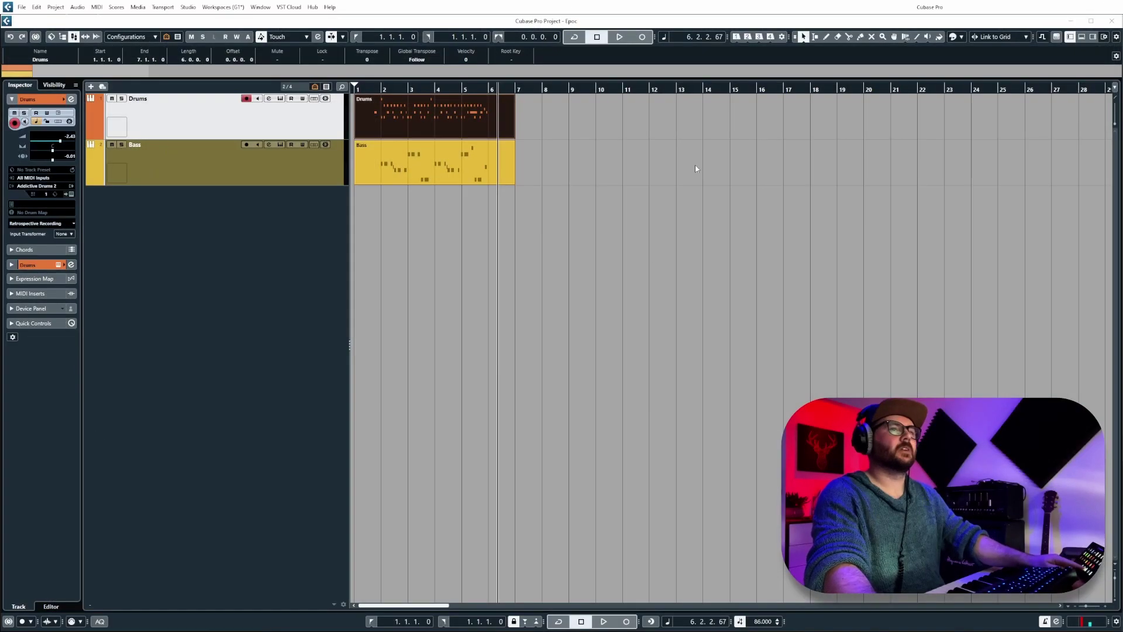
# - Show the Drums track's Expression Map section (No Map), view the empty Expression Map Setup, then close it
pyautogui.click(651, 256)
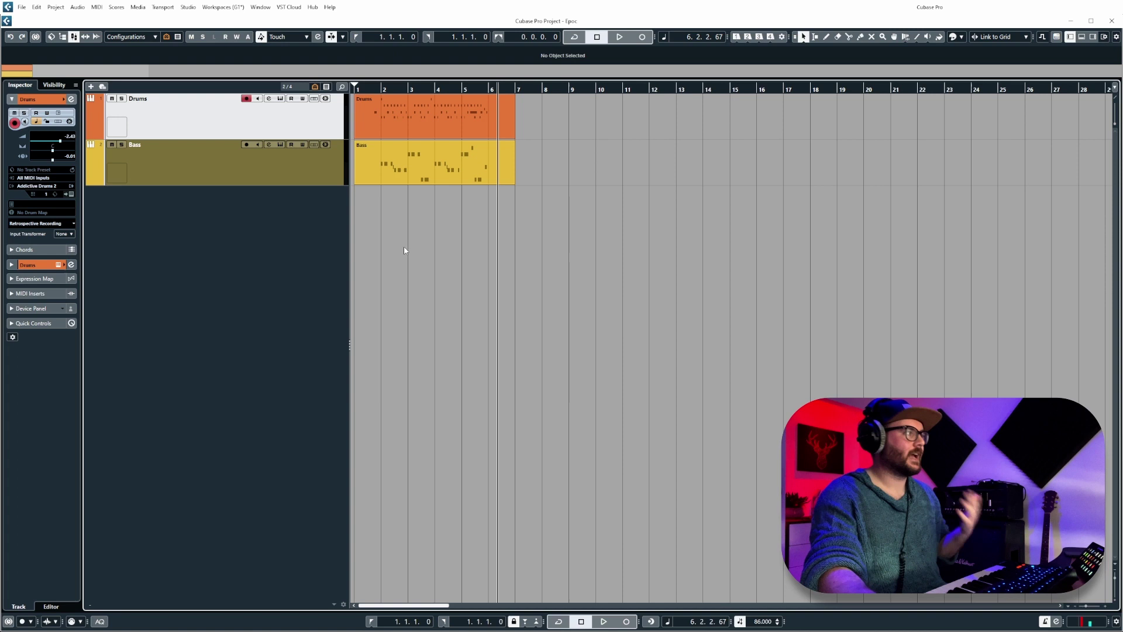
pyautogui.click(45, 279)
pyautogui.click(51, 178)
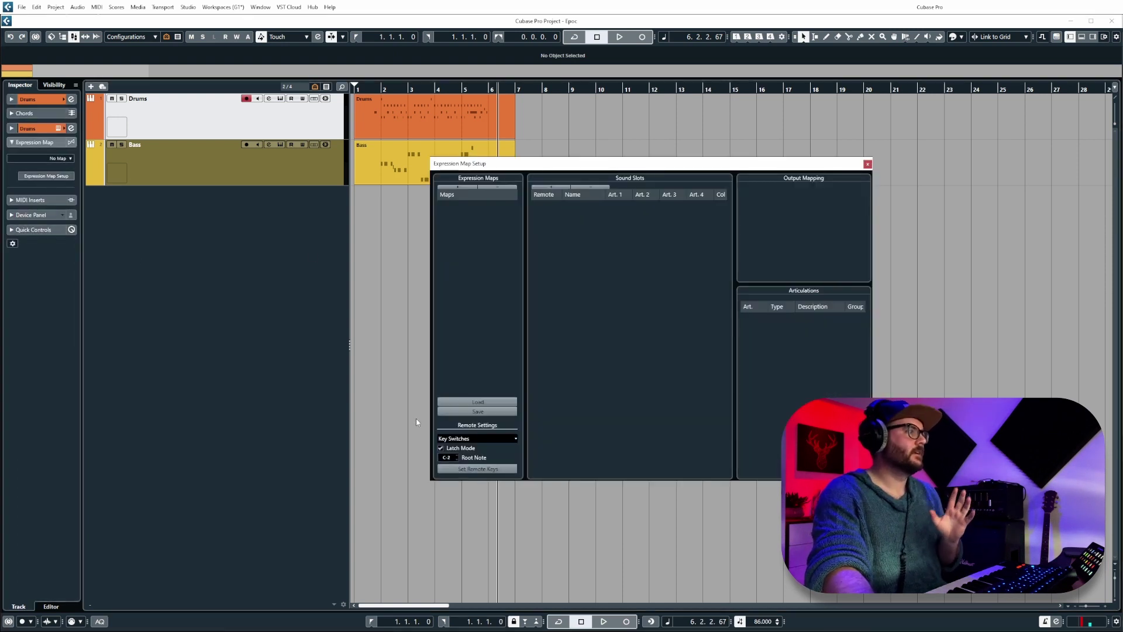
pyautogui.moveTo(673, 173); pyautogui.dragTo(671, 218)
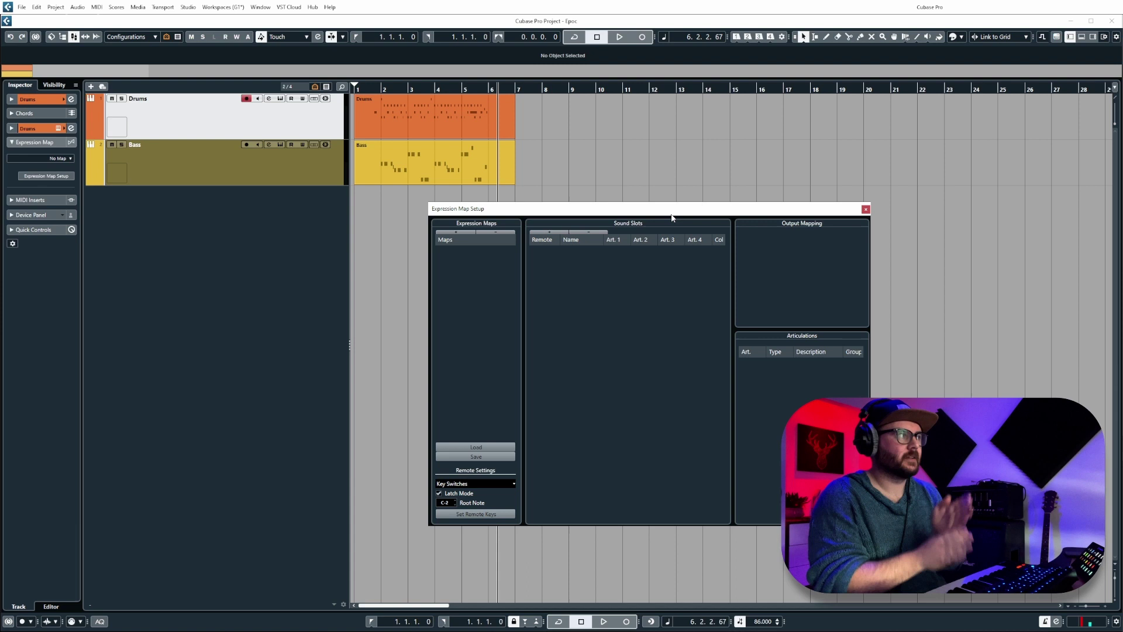
pyautogui.click(866, 210)
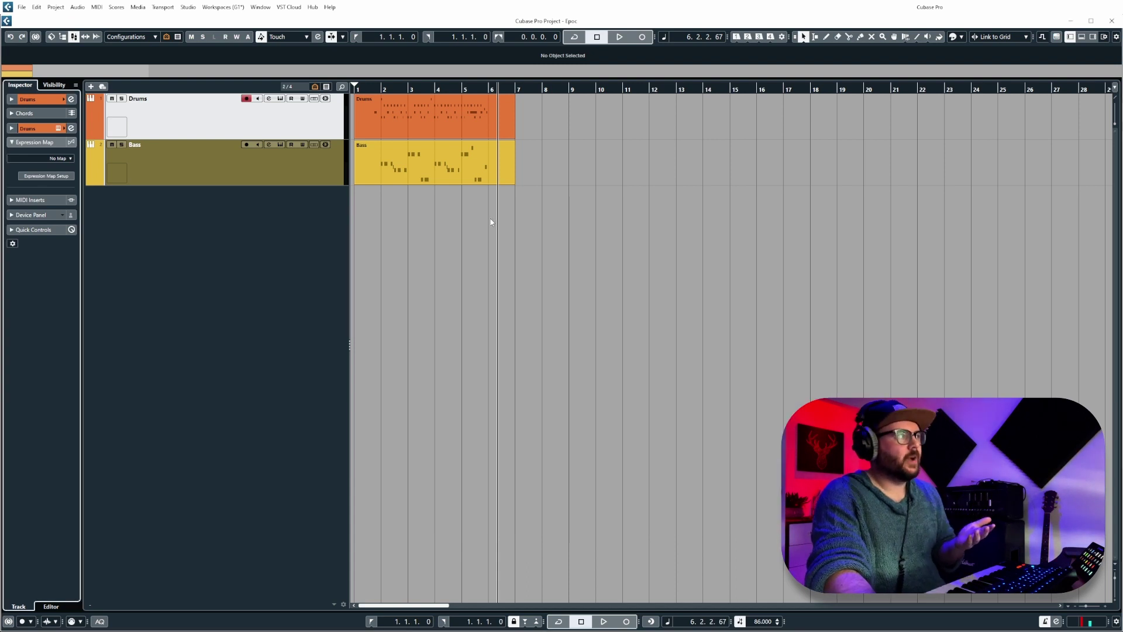
# - In the Bass part, drag the first bar-3 note's start back to about 2.4.4.55
pyautogui.click(271, 178)
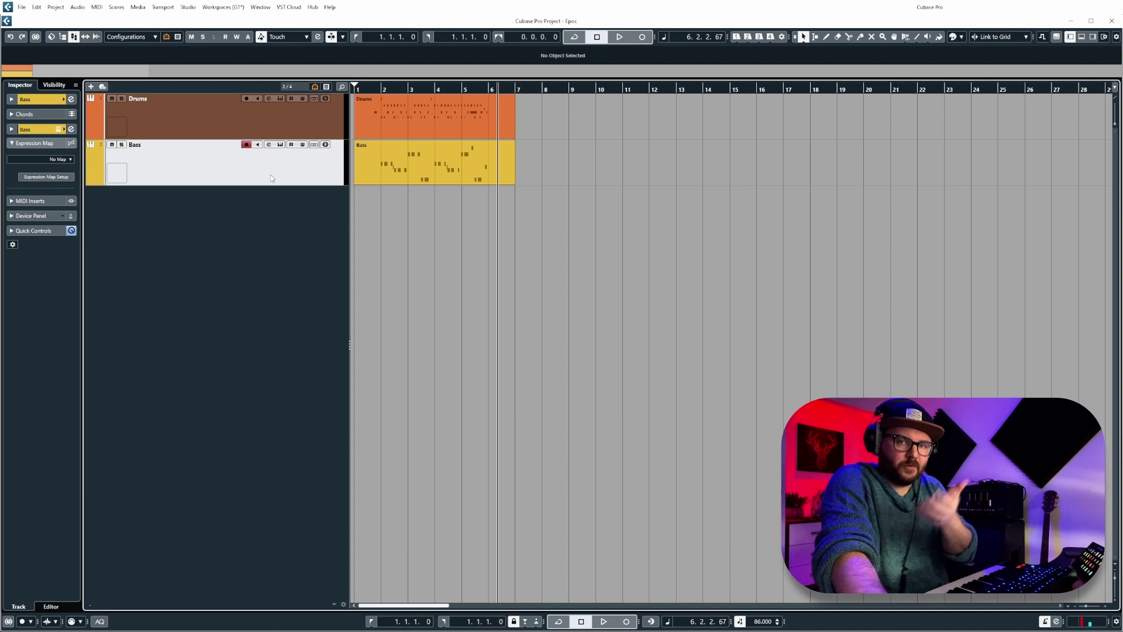
pyautogui.click(234, 126)
pyautogui.click(206, 158)
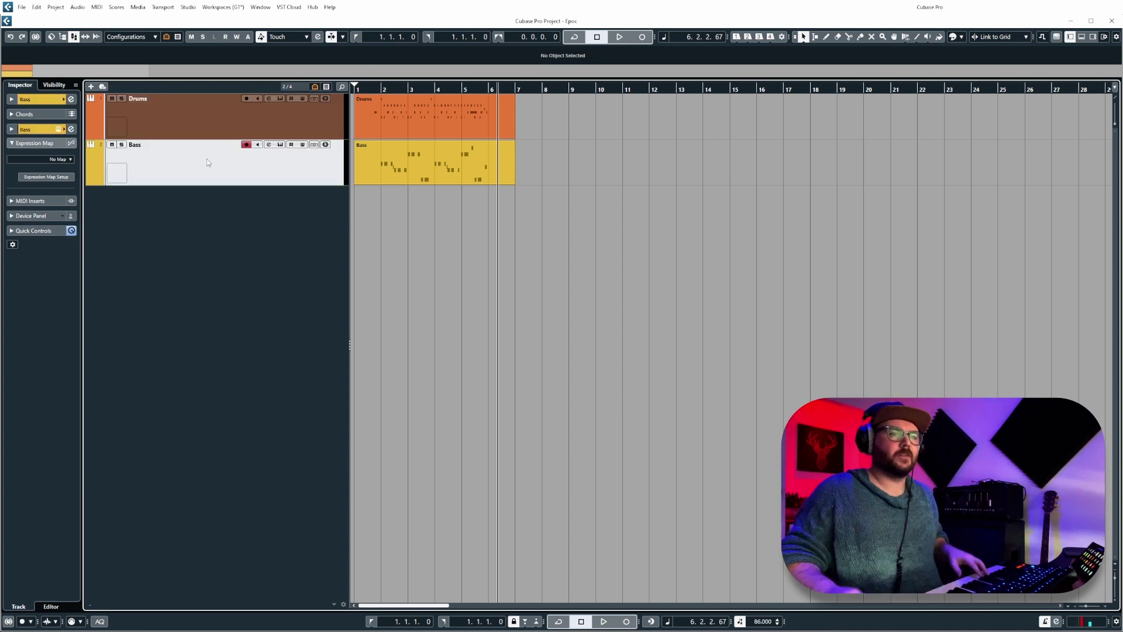
pyautogui.click(180, 132)
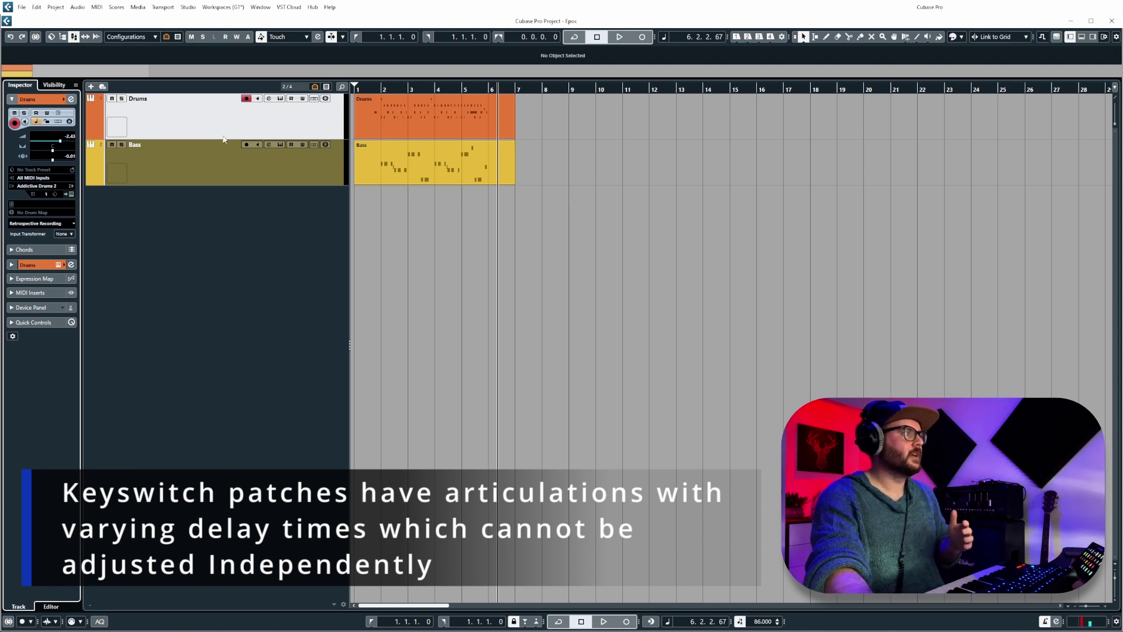
pyautogui.doubleClick(394, 157)
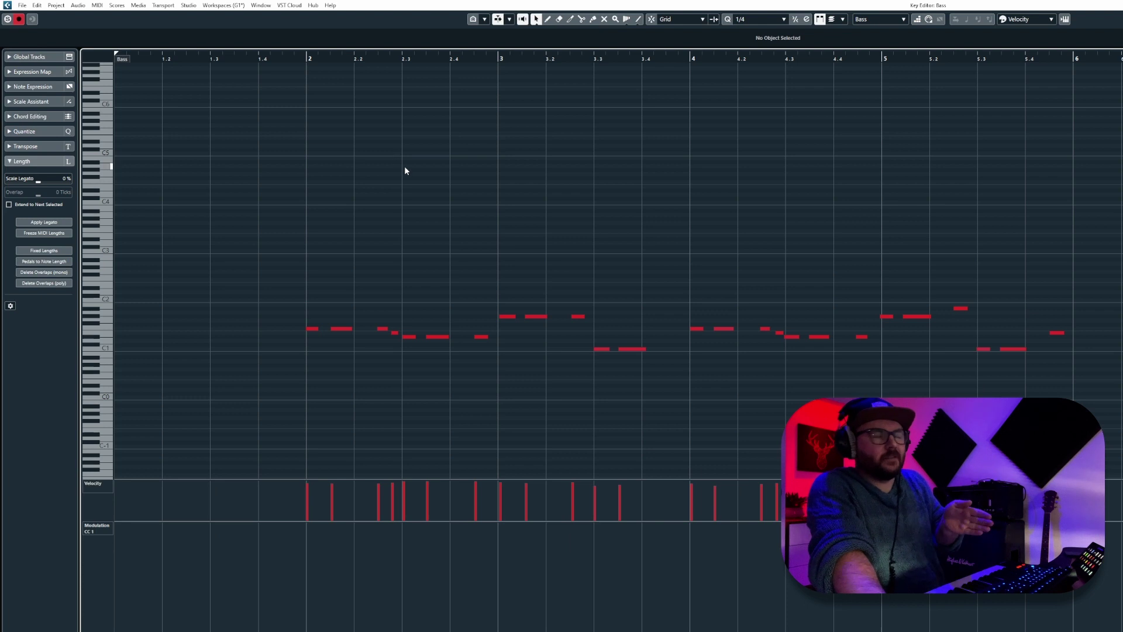
pyautogui.click(499, 316)
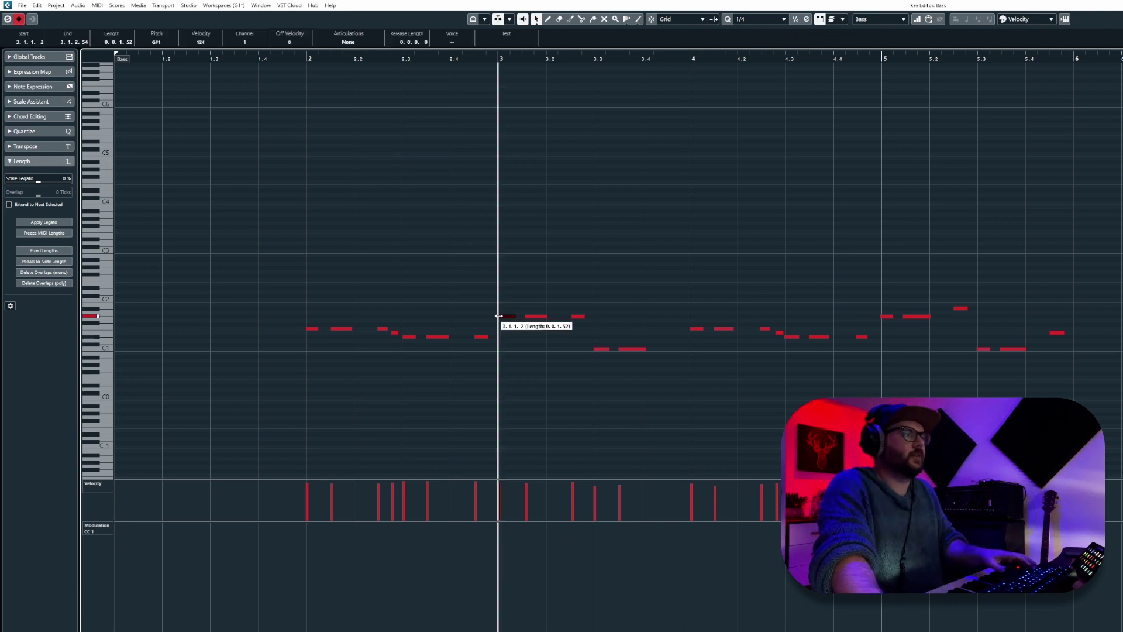
pyautogui.moveTo(499, 316); pyautogui.dragTo(492, 316)
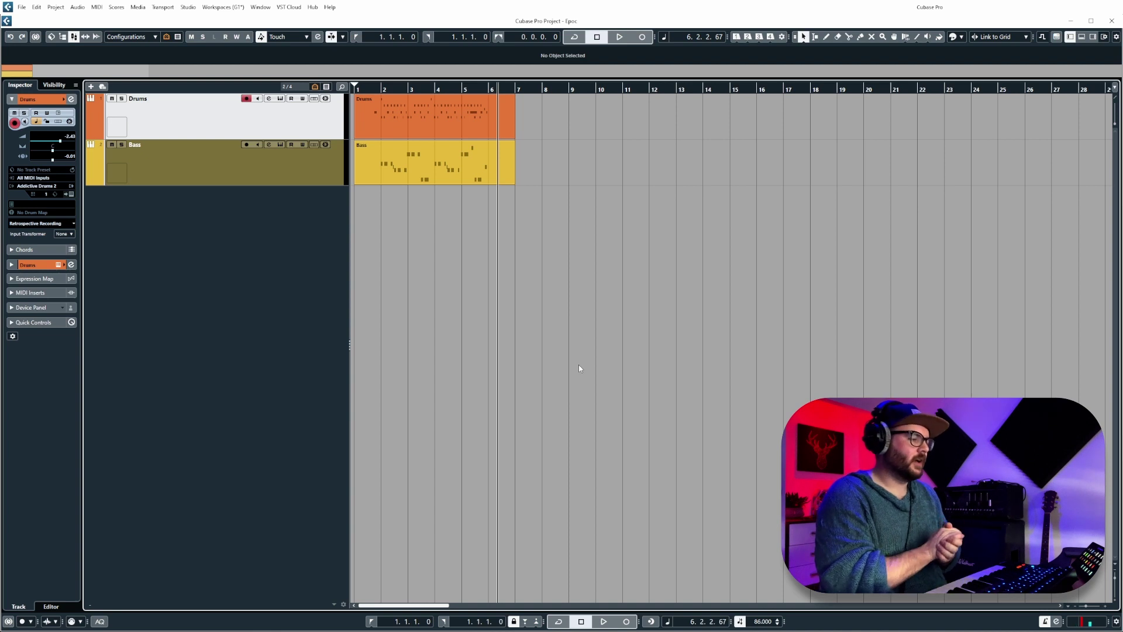
# - Move the Drums and Bass tracks into a new folder
pyautogui.click(297, 183)
pyautogui.keyDown('ctrl'); pyautogui.click(229, 128); pyautogui.keyUp('ctrl')
pyautogui.rightClick(230, 127)
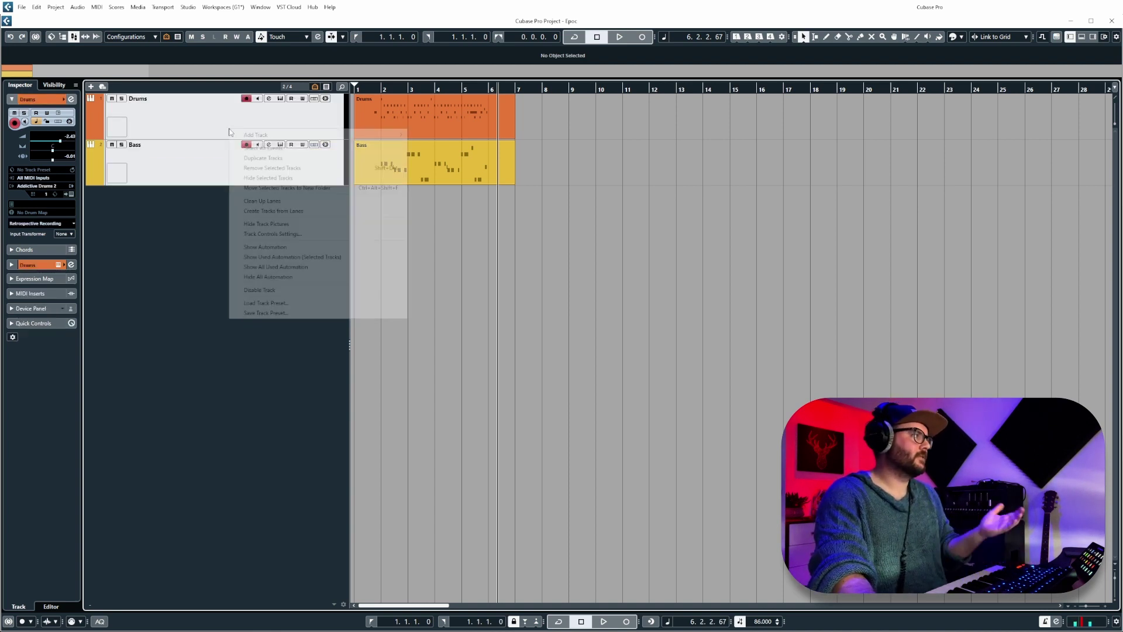
pyautogui.click(314, 187)
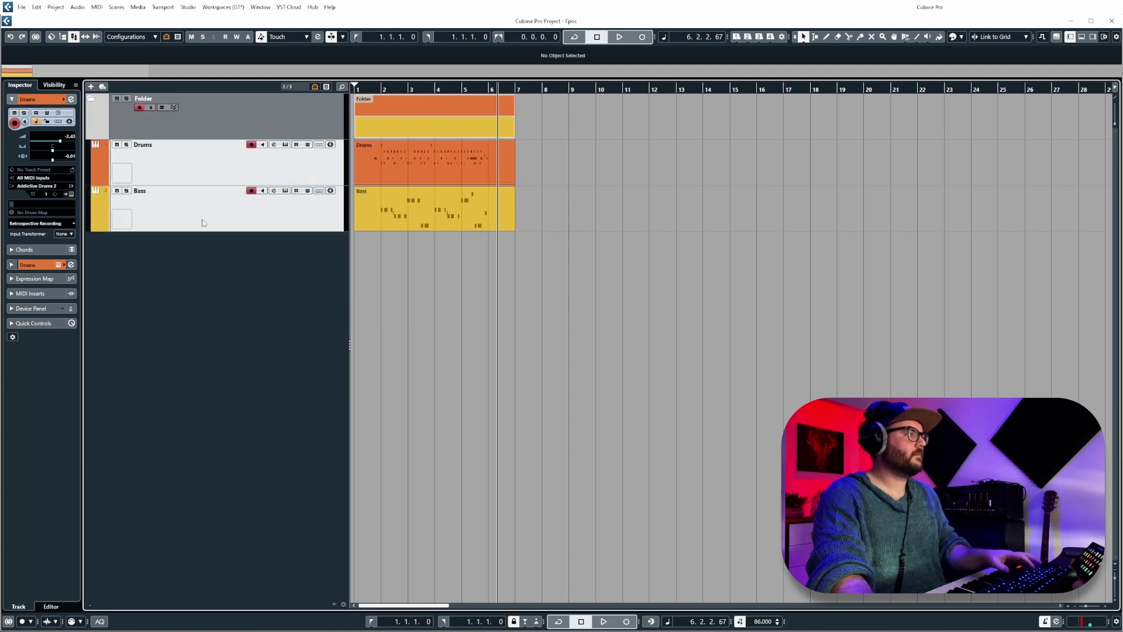
# - Add a Group 01 group channel for the selected tracks, output to Stereo Out
pyautogui.rightClick(203, 223)
pyautogui.moveTo(351, 225)
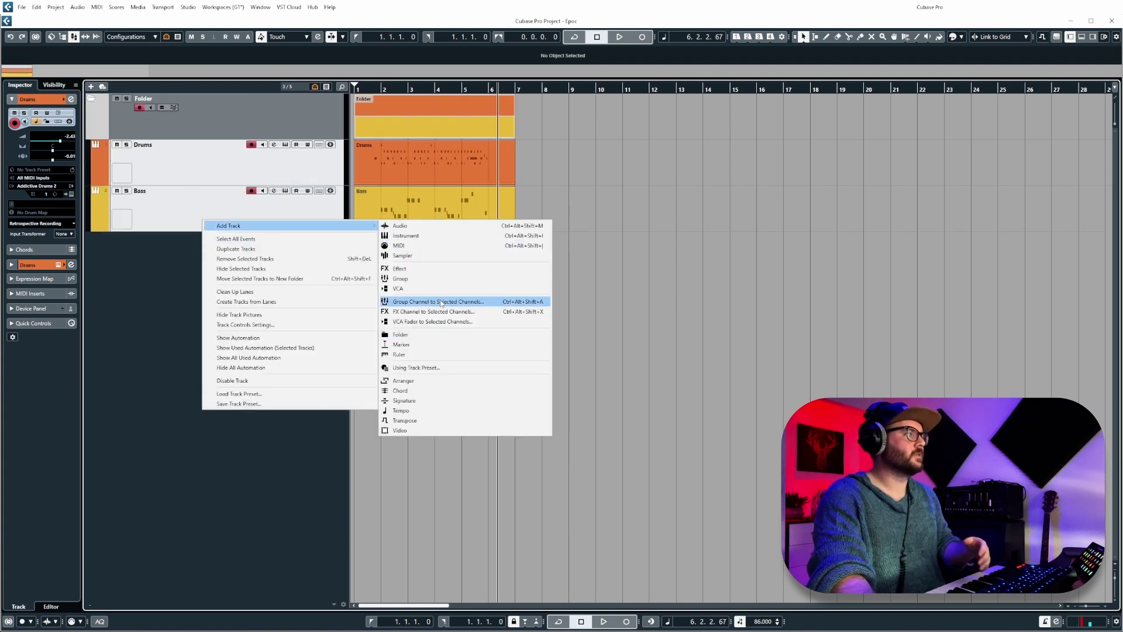
pyautogui.click(441, 303)
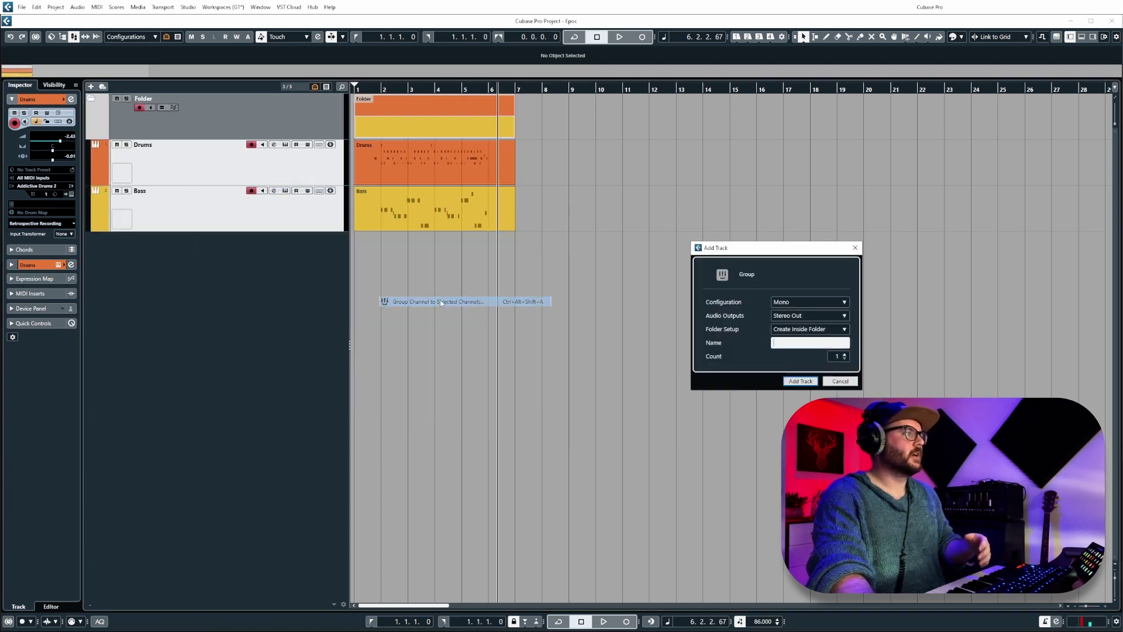
pyautogui.click(827, 320)
pyautogui.click(802, 323)
pyautogui.click(801, 381)
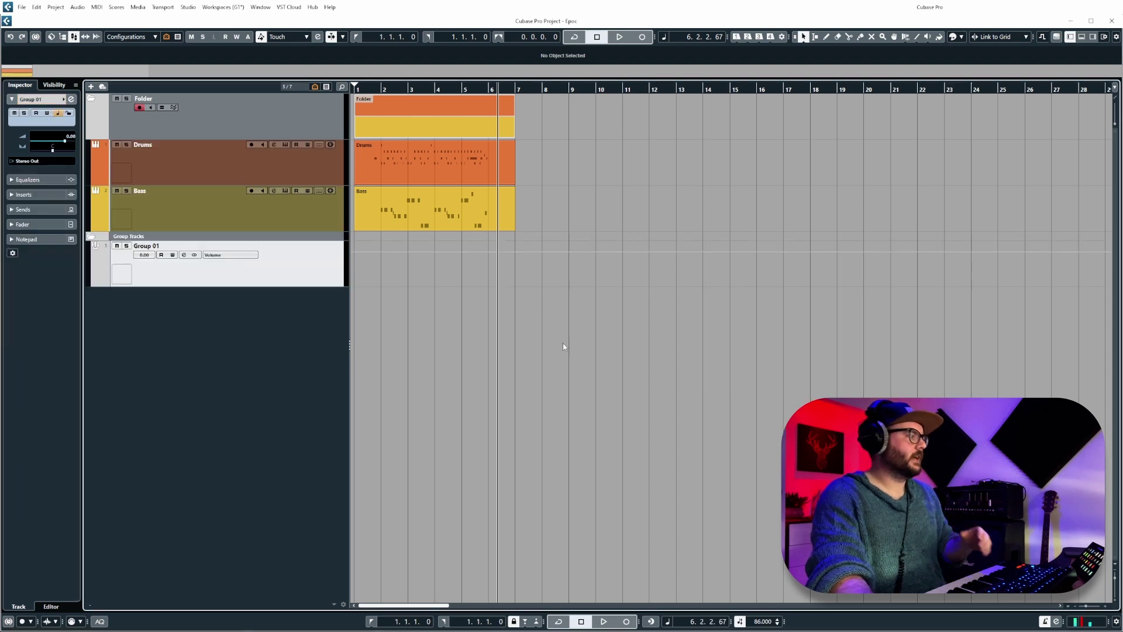
# - Add an FX channel track with Neoverb for the Drums and Bass tracks
pyautogui.hotkey('ctrl', 't')
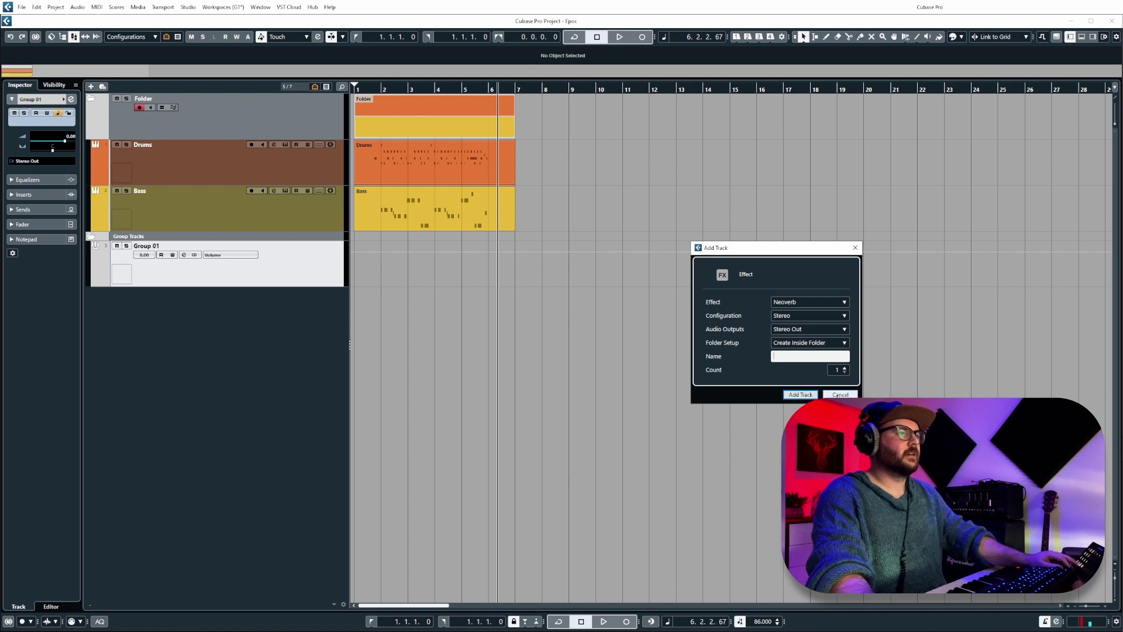
pyautogui.click(839, 395)
pyautogui.click(279, 219)
pyautogui.keyDown('shift'); pyautogui.click(207, 177); pyautogui.keyUp('shift')
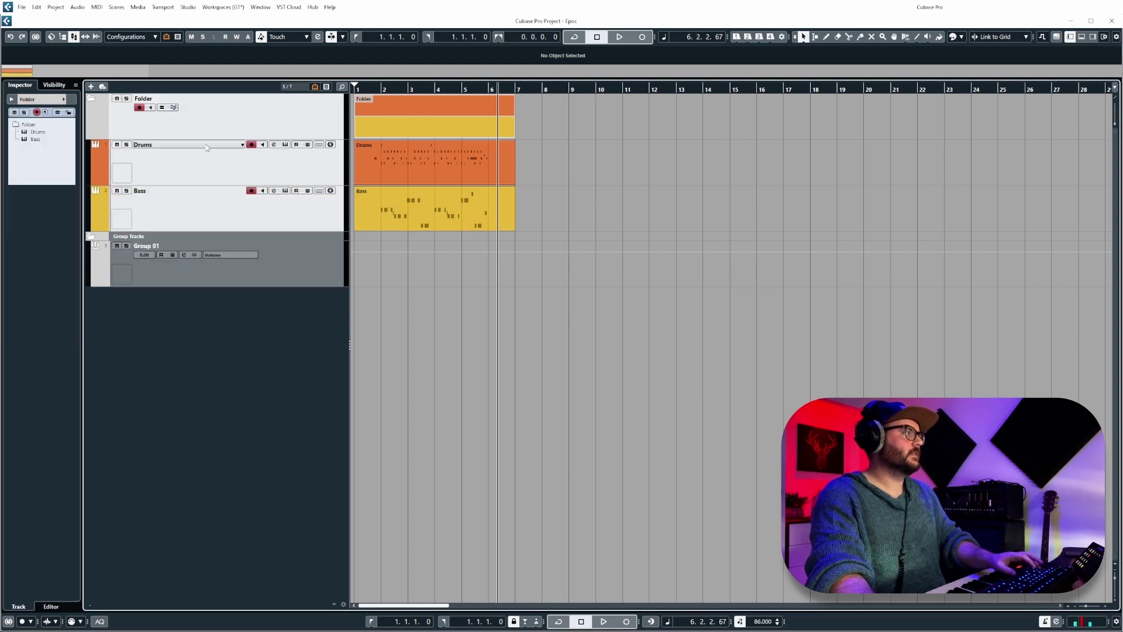
pyautogui.click(207, 178)
pyautogui.keyDown('shift'); pyautogui.click(201, 195); pyautogui.keyUp('shift')
pyautogui.hotkey('ctrl', 't')
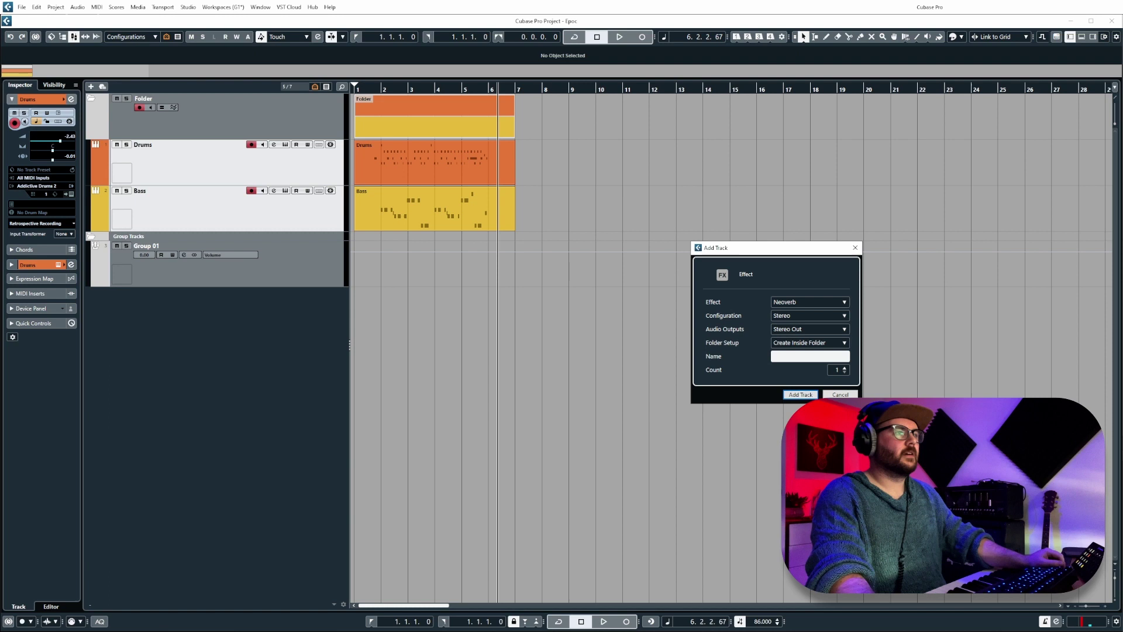
pyautogui.click(800, 395)
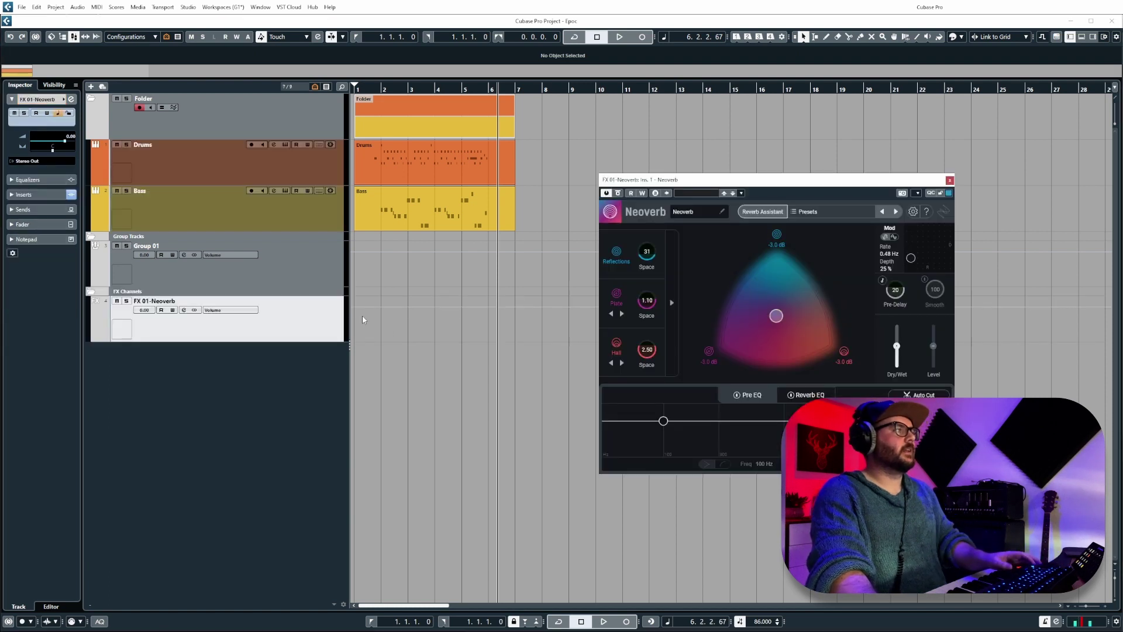
# - Select the Bass, Drums and Folder tracks together
pyautogui.click(309, 223)
pyautogui.keyDown('shift'); pyautogui.click(228, 164); pyautogui.keyUp('shift')
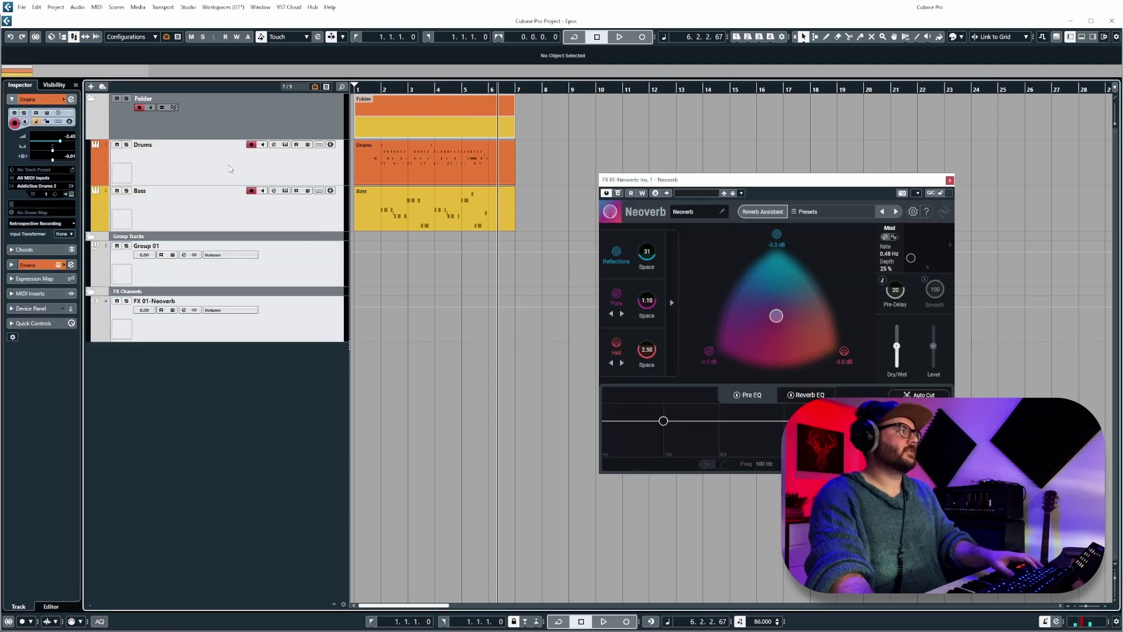
pyautogui.keyDown('shift'); pyautogui.click(237, 122); pyautogui.keyUp('shift')
# - Save Drums, Bass, Group 01 and FX 01-Neoverb together as a multi-track preset
pyautogui.rightClick(236, 122)
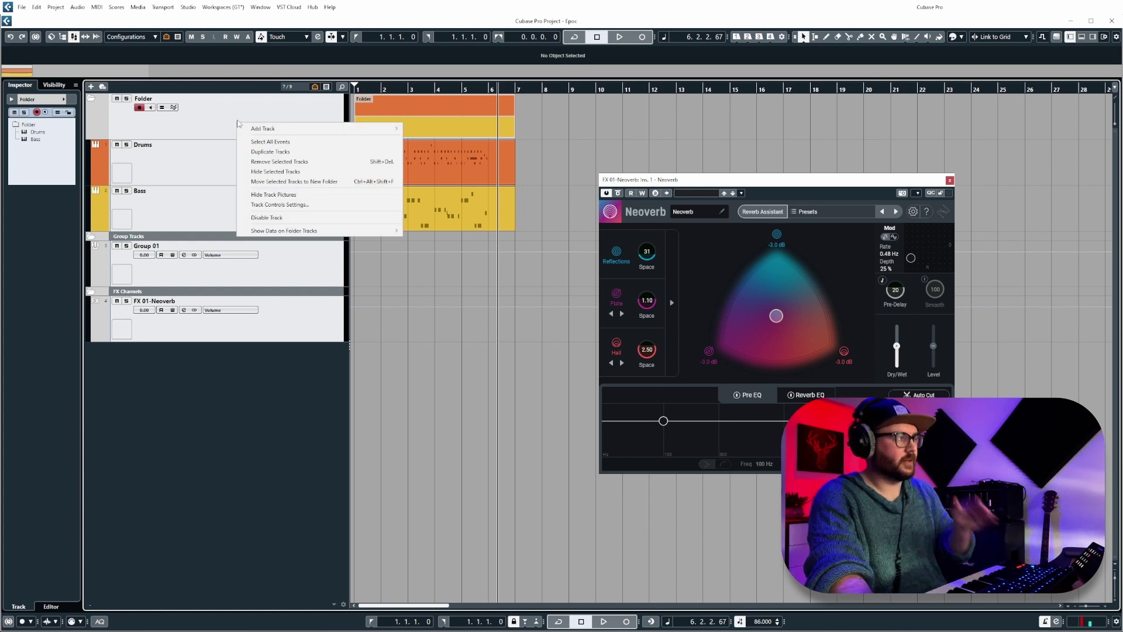
pyautogui.click(225, 125)
pyautogui.click(218, 161)
pyautogui.keyDown('shift'); pyautogui.click(205, 211); pyautogui.keyUp('shift')
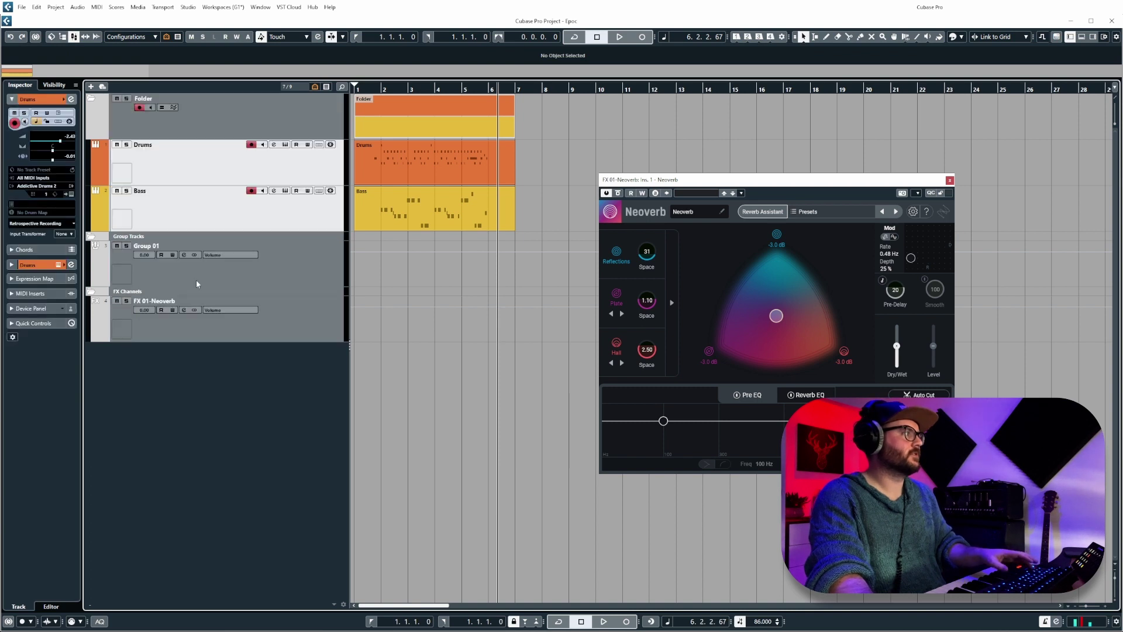
pyautogui.keyDown('shift'); pyautogui.click(197, 284); pyautogui.keyUp('shift')
pyautogui.keyDown('shift'); pyautogui.click(274, 326); pyautogui.keyUp('shift')
pyautogui.rightClick(274, 326)
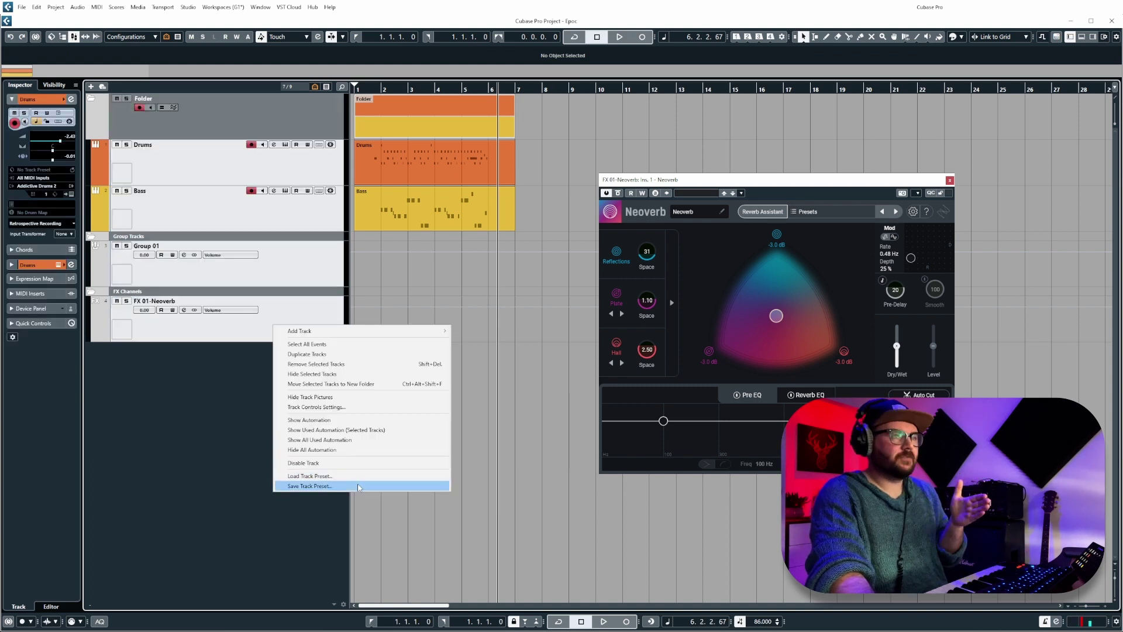
pyautogui.click(359, 486)
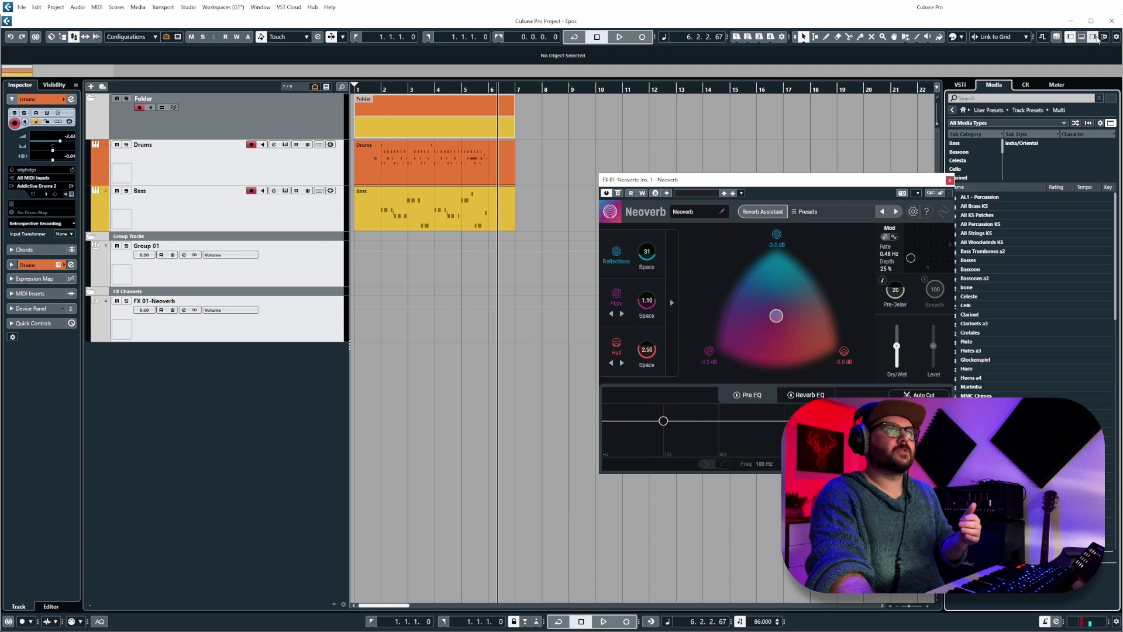
# - Browse User Presets > Track Presets > Multi and drag the sdgfsdgs preset into the track list
pyautogui.moveTo(919, 182); pyautogui.dragTo(869, 186)
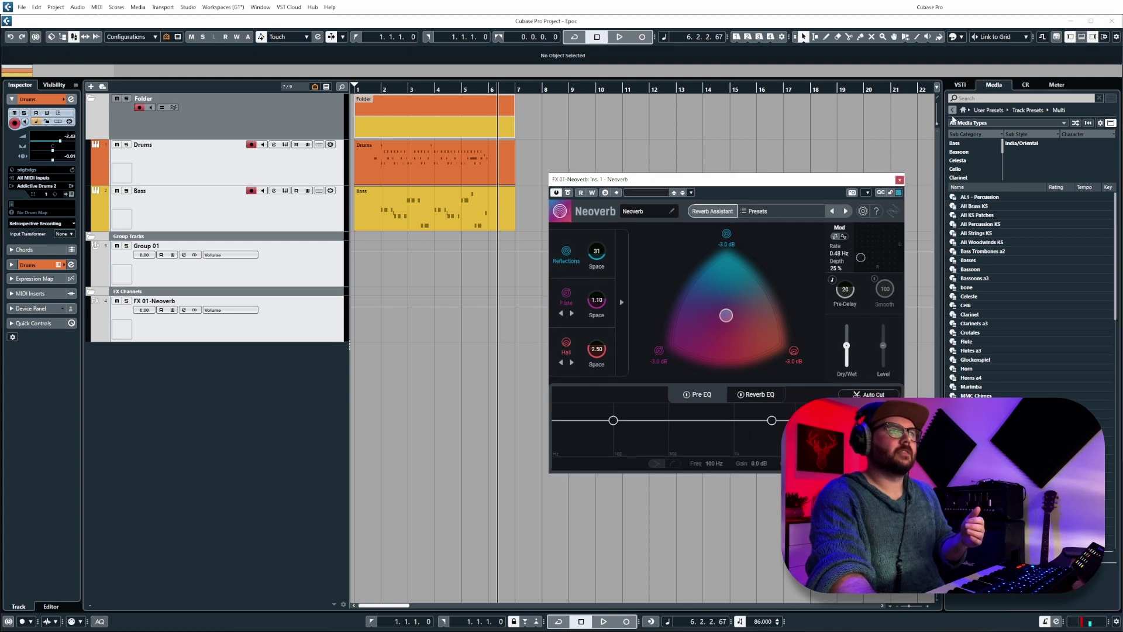
pyautogui.click(963, 110)
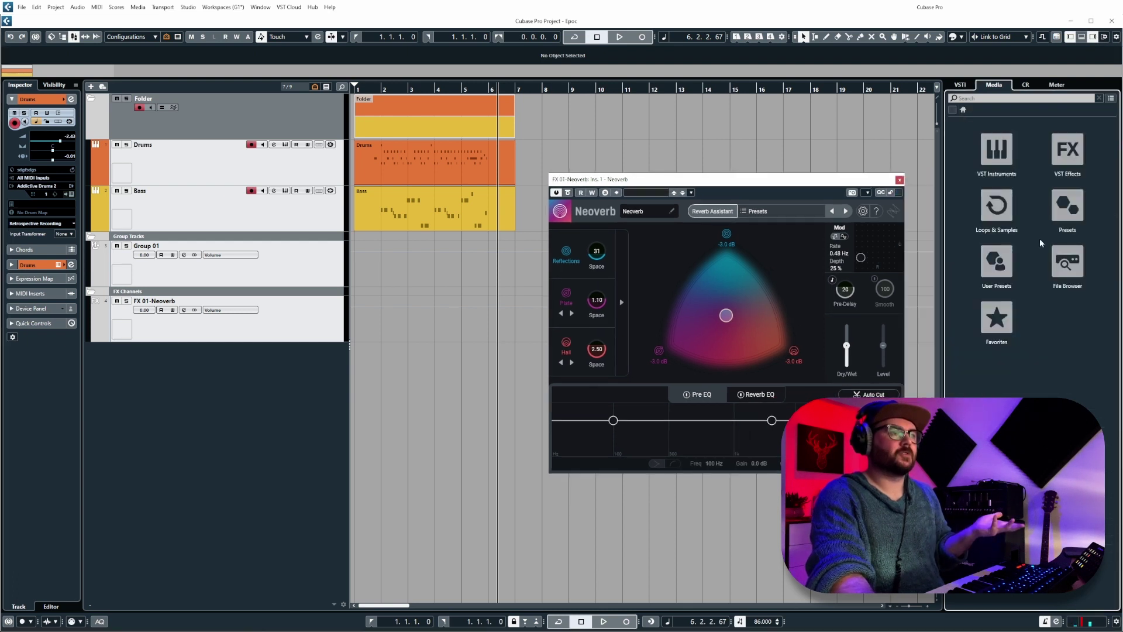
pyautogui.click(1005, 255)
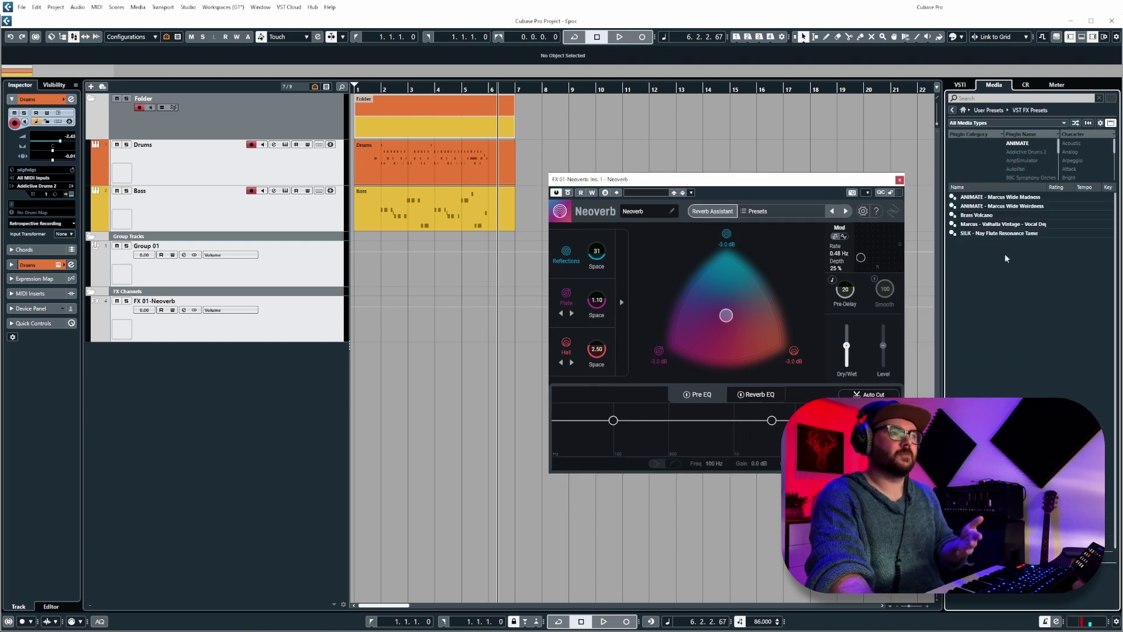
pyautogui.click(964, 110)
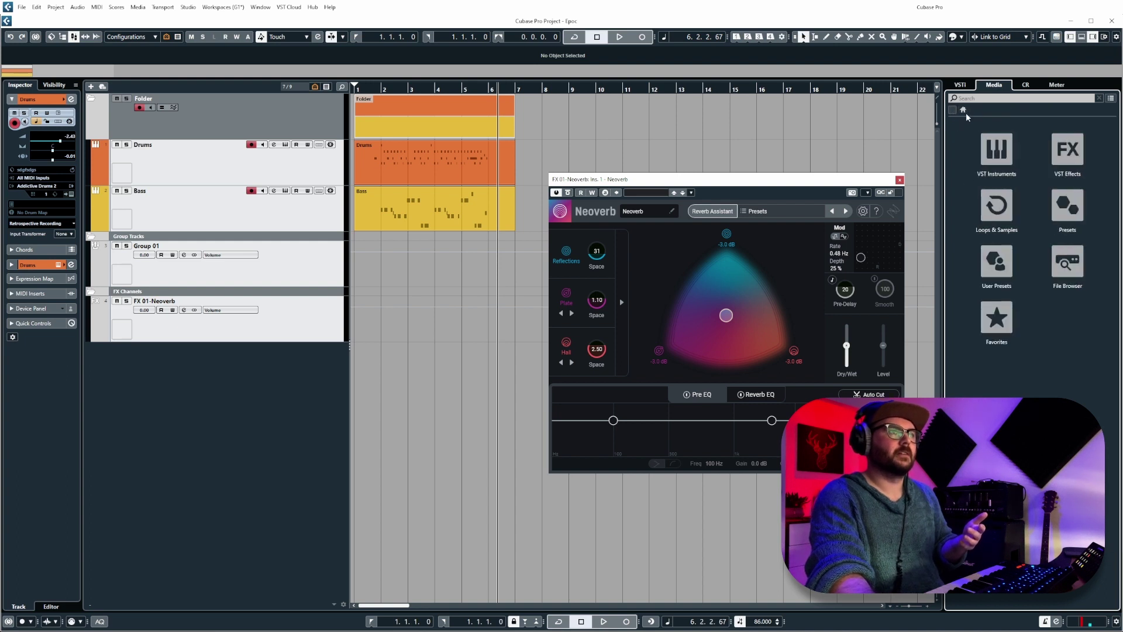
pyautogui.click(997, 260)
pyautogui.click(997, 147)
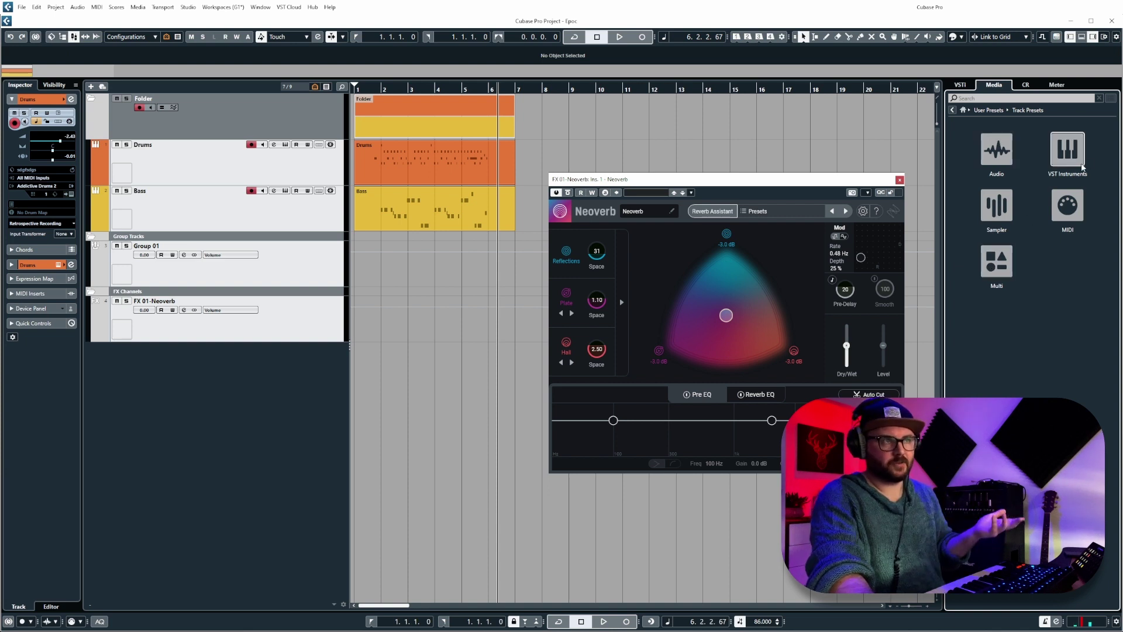
pyautogui.click(998, 264)
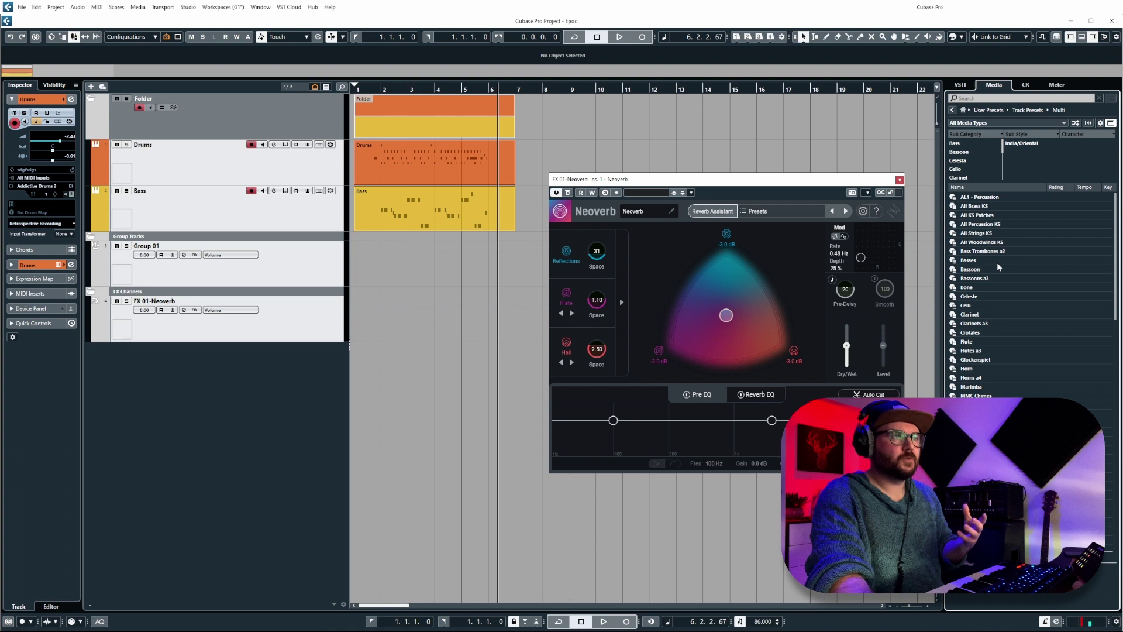
pyautogui.scroll(-10, 996, 266)
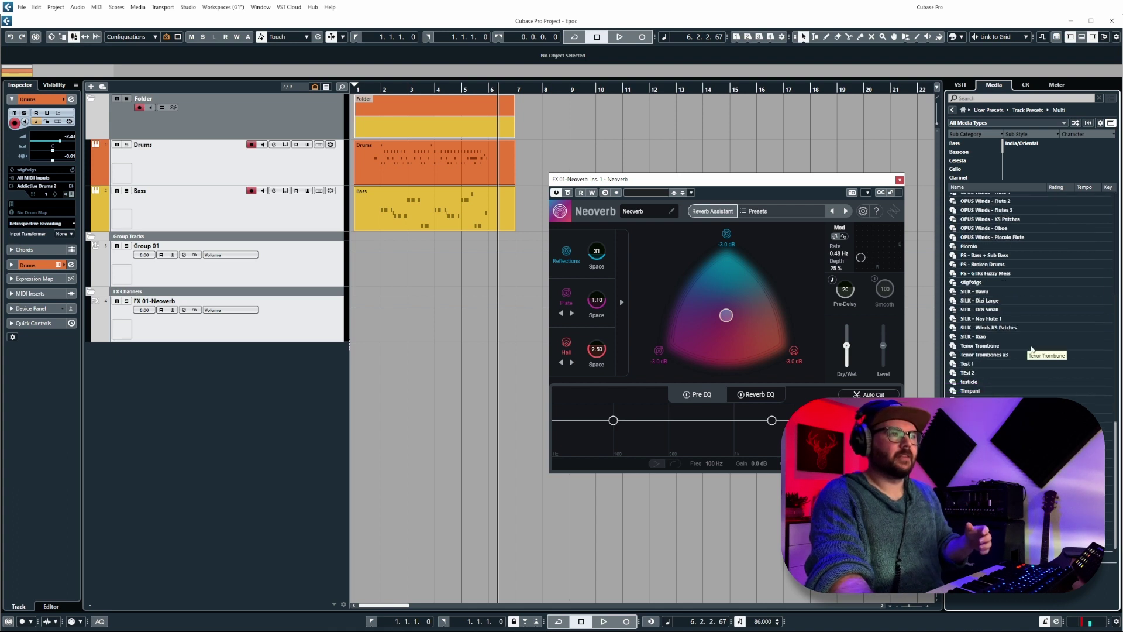
pyautogui.scroll(10, 1027, 346)
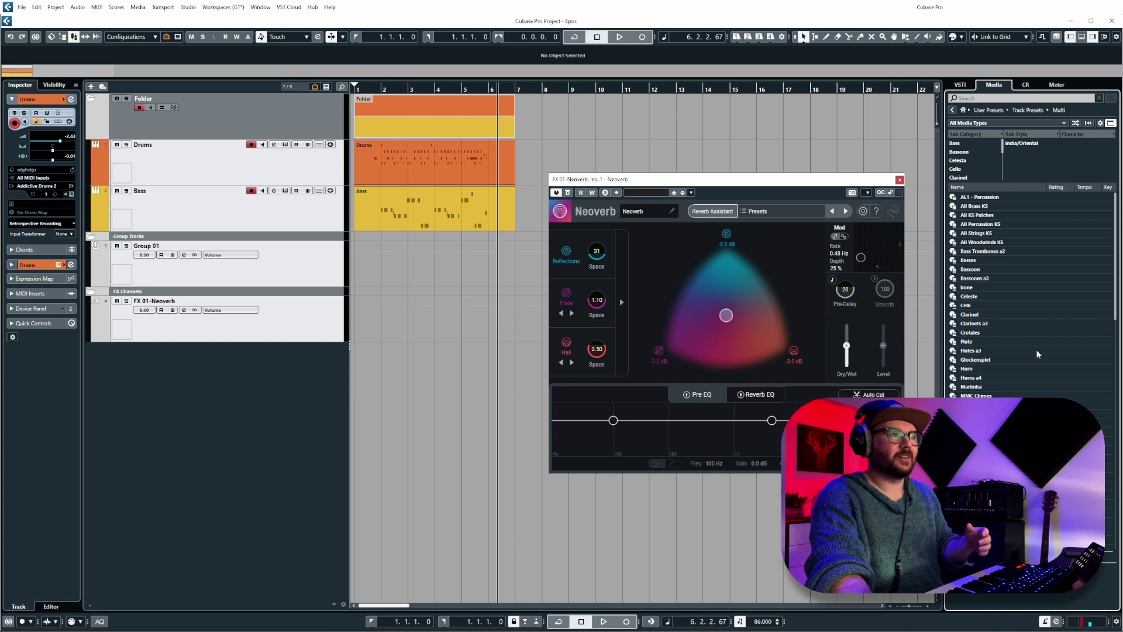
pyautogui.scroll(-10, 1037, 350)
pyautogui.moveTo(971, 282); pyautogui.dragTo(270, 371)
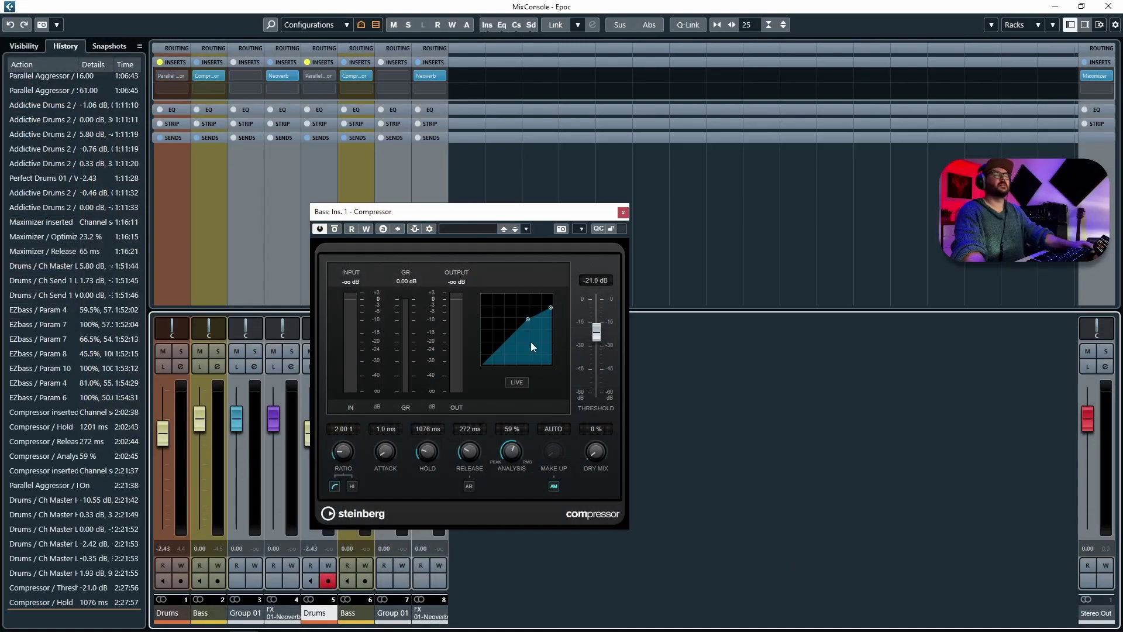
# - Close the Compressor plug-in window and expand the MixConsole's Routing section
pyautogui.click(626, 212)
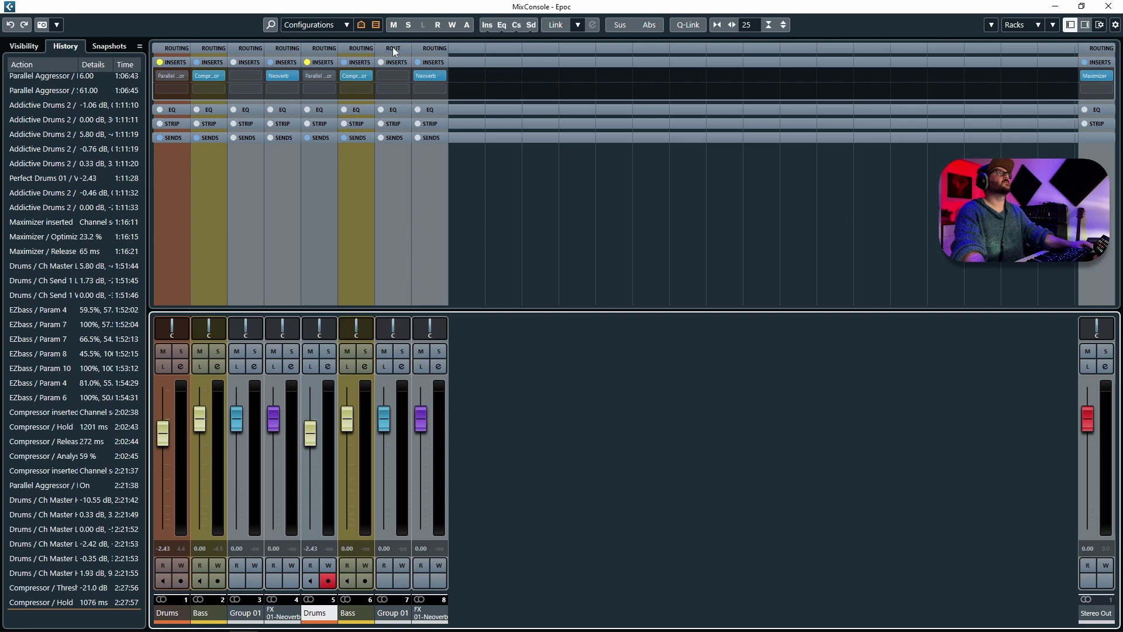
pyautogui.click(459, 49)
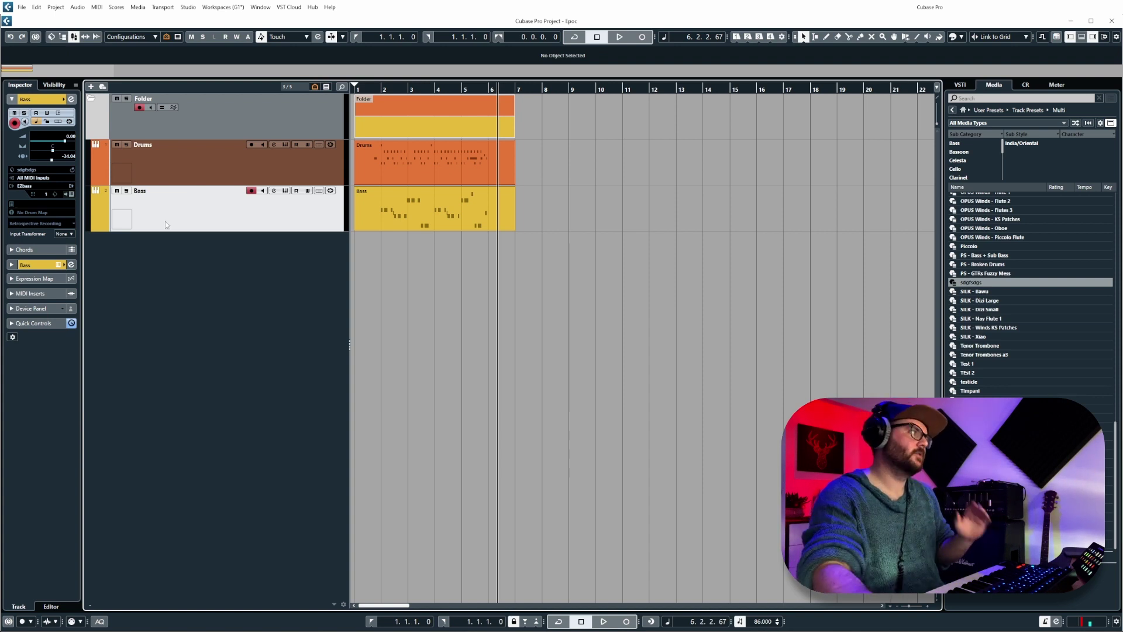
# - Open the Addictive Drums and EZbass instrument windows, then close EZbass again
pyautogui.click(285, 144)
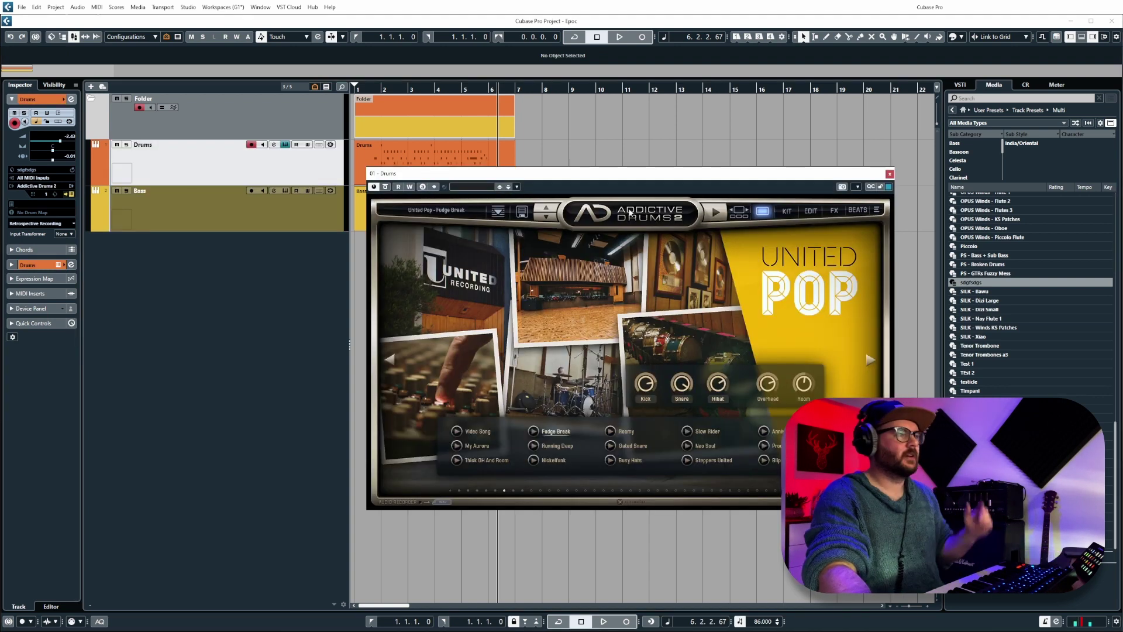
pyautogui.click(296, 212)
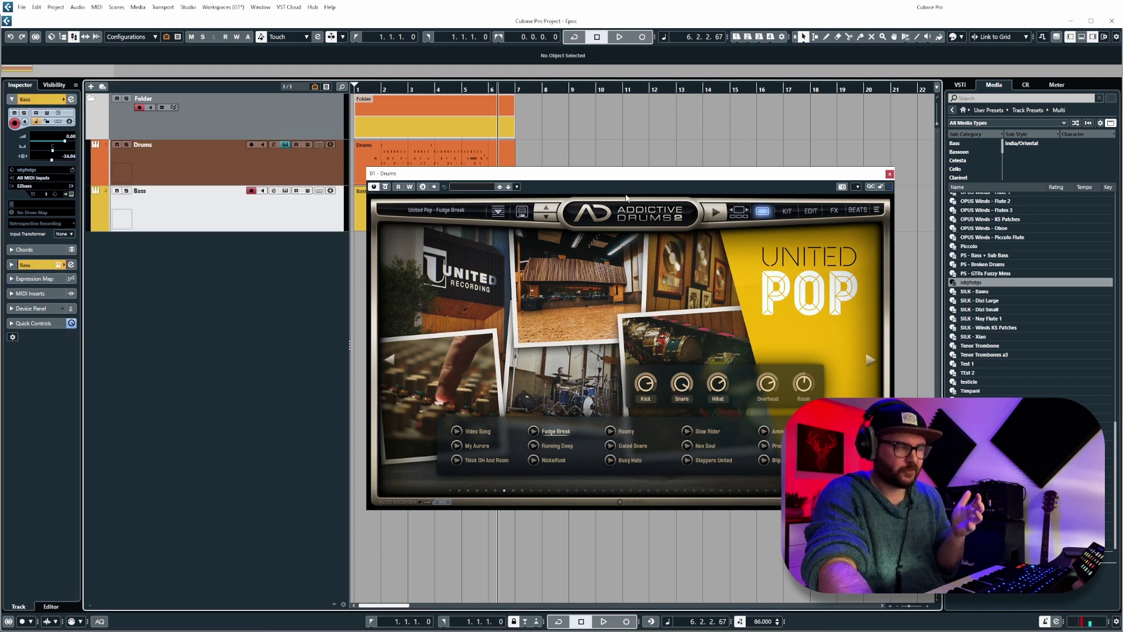
pyautogui.press('e')
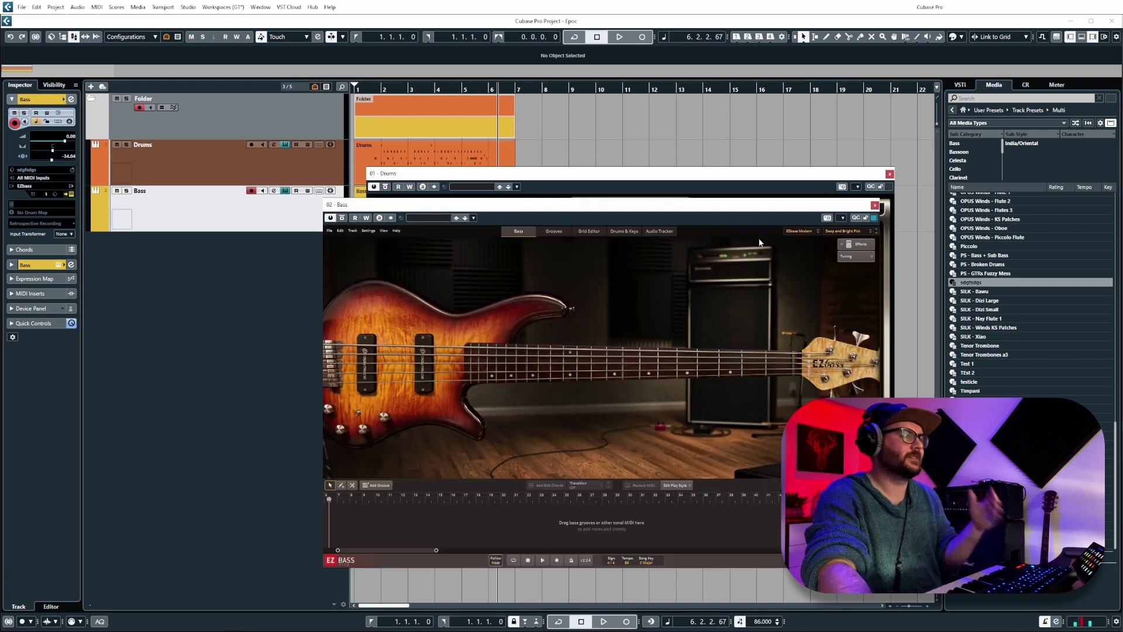
pyautogui.moveTo(724, 179); pyautogui.dragTo(728, 177)
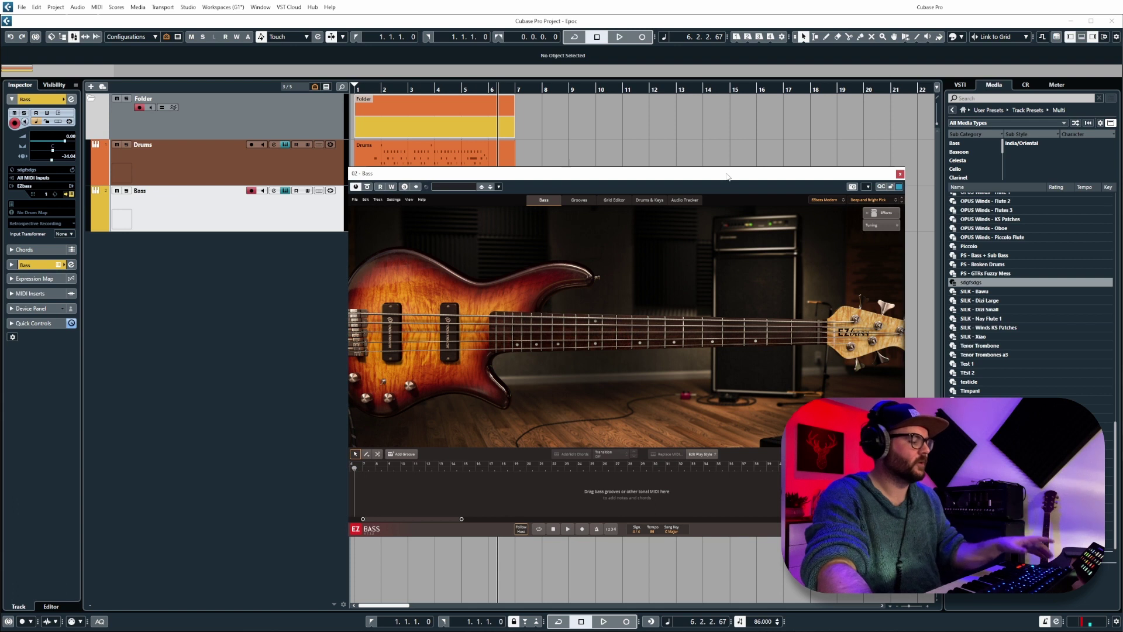
pyautogui.click(329, 191)
pyautogui.click(326, 192)
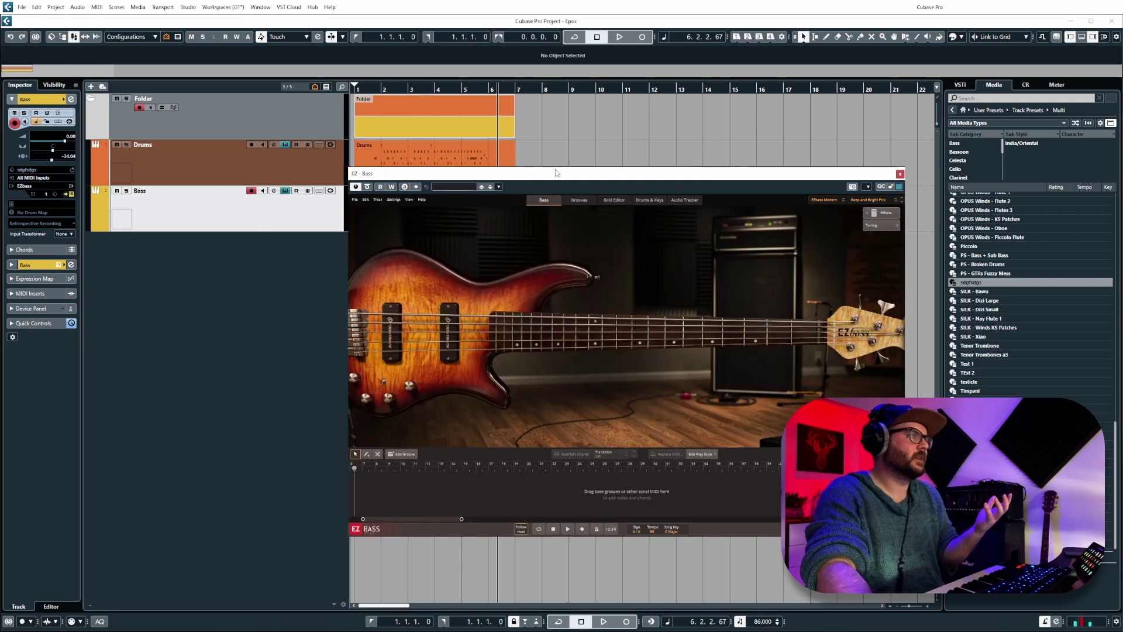
pyautogui.moveTo(557, 173)
pyautogui.mouseDown()
pyautogui.moveTo(800, 175)
pyautogui.moveTo(554, 179)
pyautogui.mouseUp()
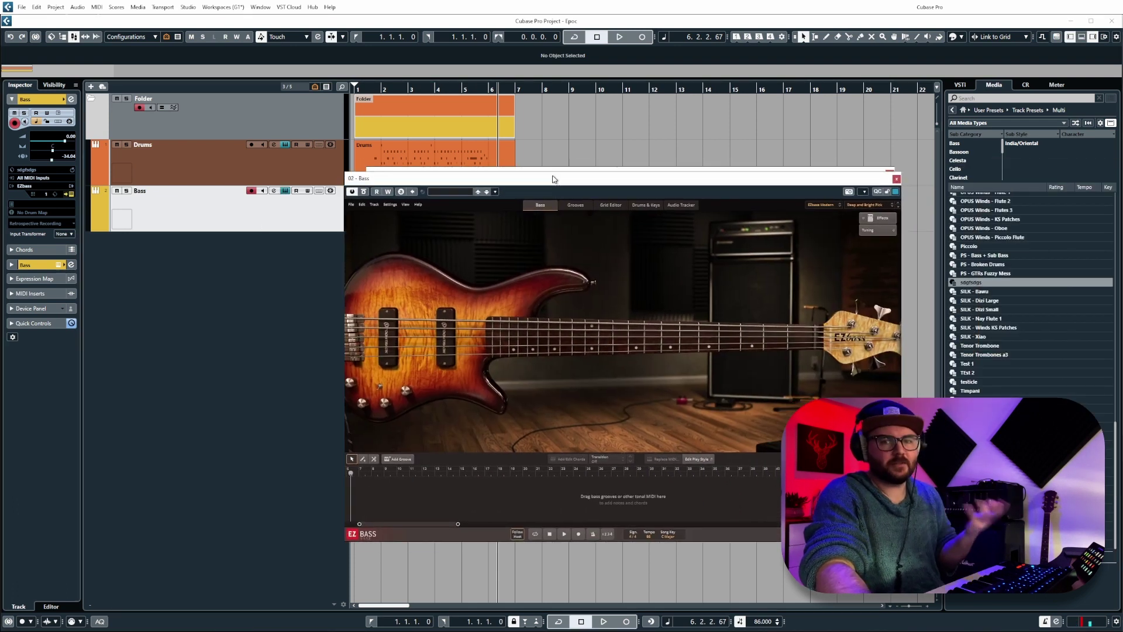
pyautogui.click(896, 179)
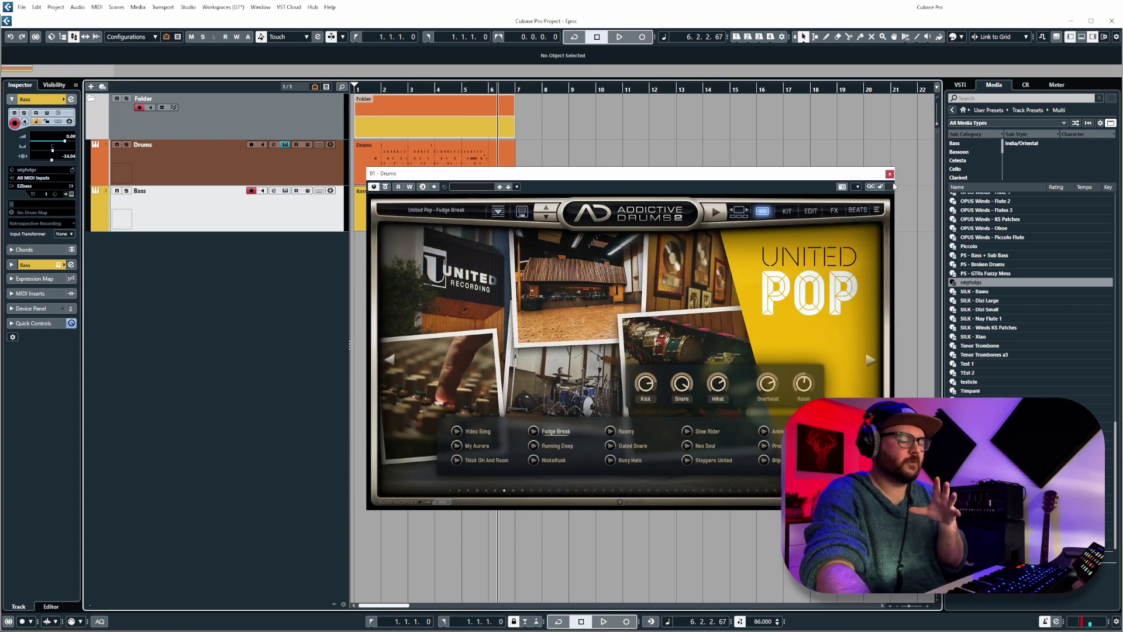
# - Rearrange the Addictive Drums and EZbass windows, then close both instrument windows
pyautogui.moveTo(751, 178); pyautogui.dragTo(740, 164)
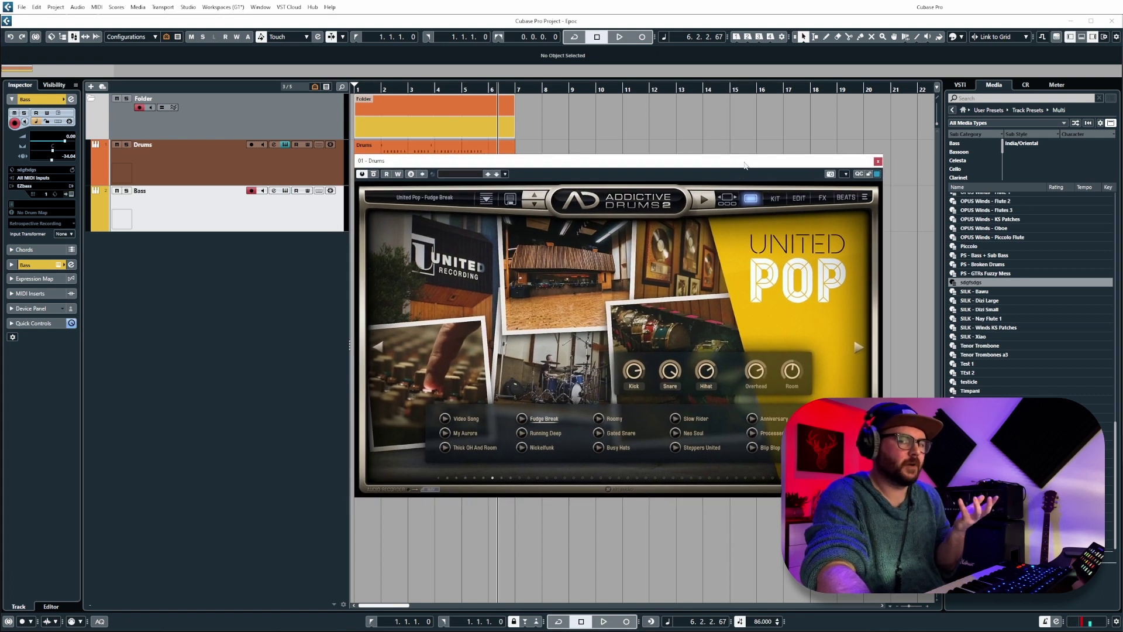
pyautogui.moveTo(745, 166); pyautogui.dragTo(757, 146)
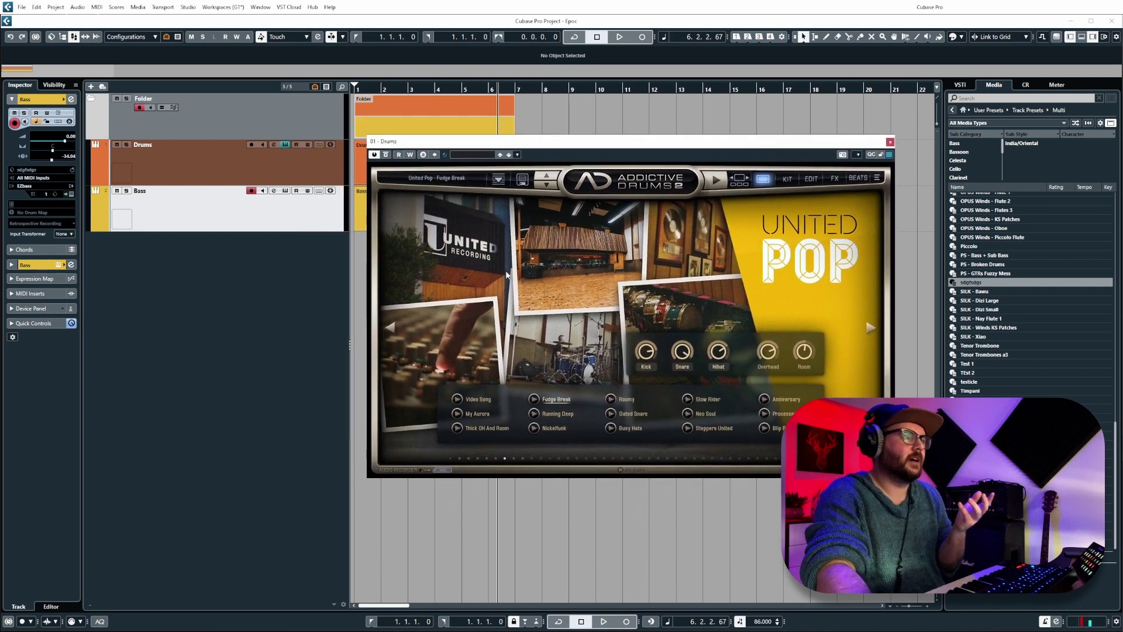
pyautogui.click(285, 191)
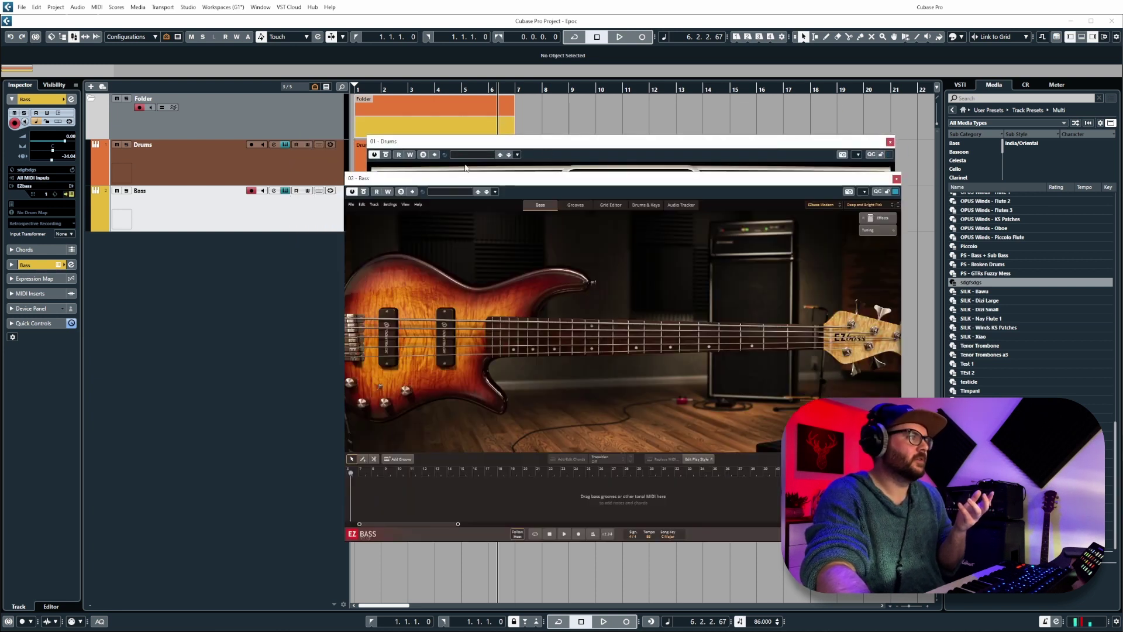
pyautogui.click(603, 171)
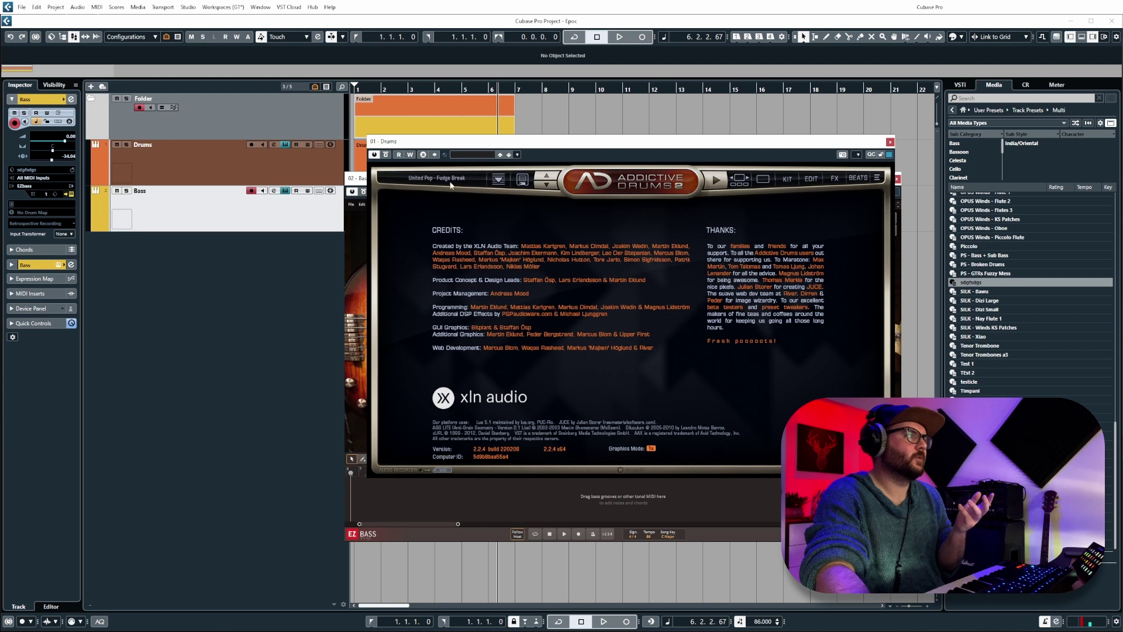
pyautogui.click(576, 185)
pyautogui.moveTo(678, 142); pyautogui.dragTo(680, 224)
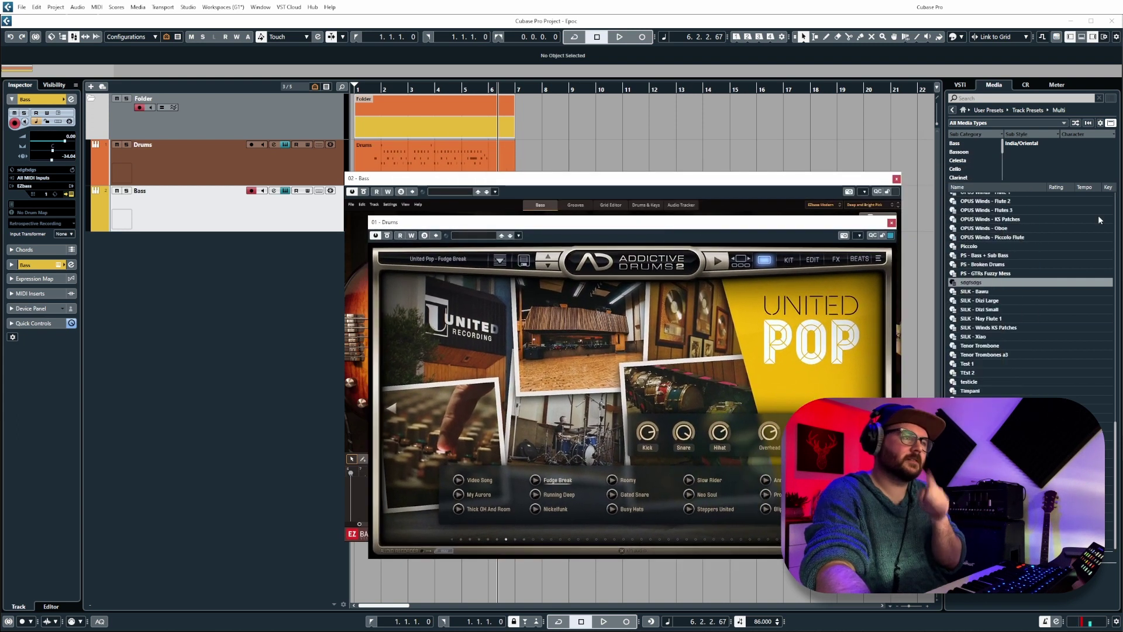
pyautogui.click(891, 223)
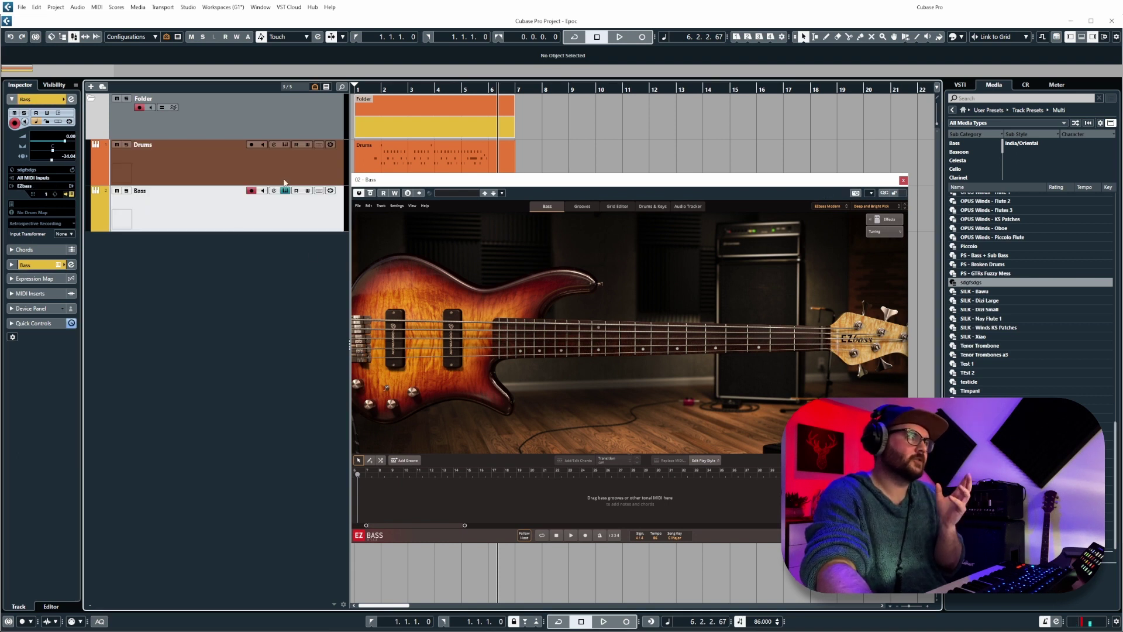
pyautogui.click(285, 145)
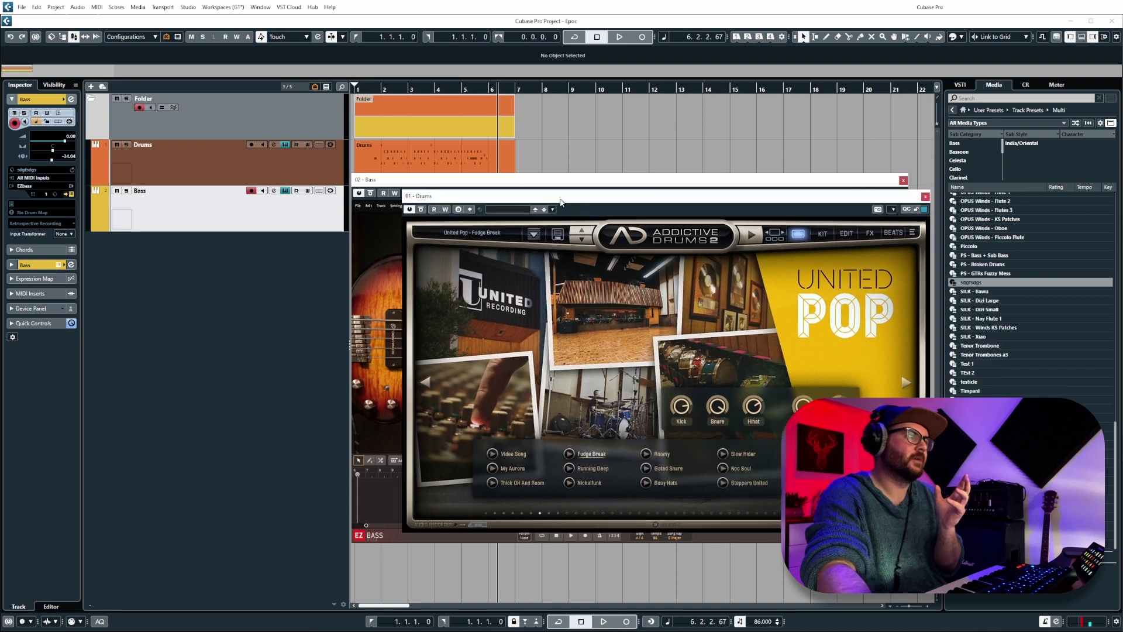
pyautogui.click(890, 206)
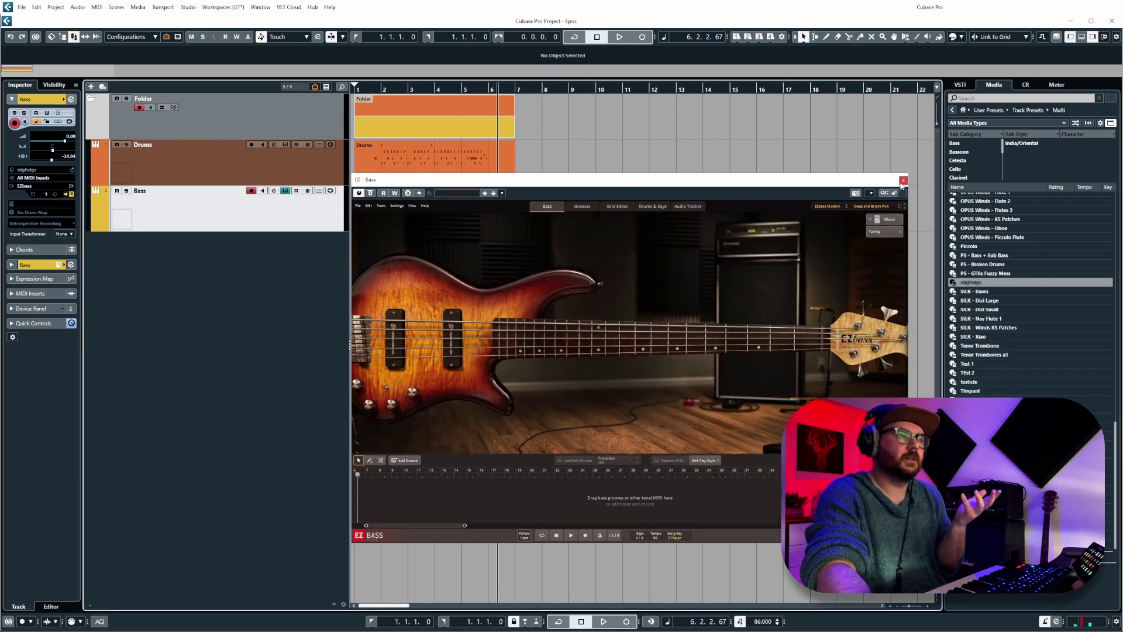
pyautogui.click(903, 180)
pyautogui.click(51, 279)
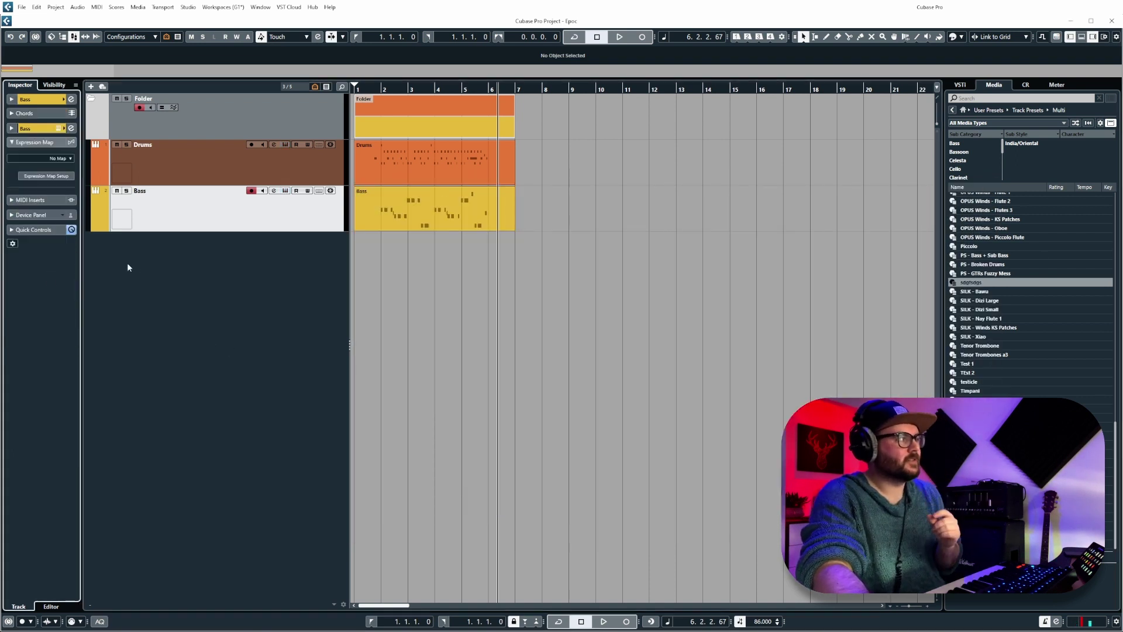
pyautogui.click(61, 175)
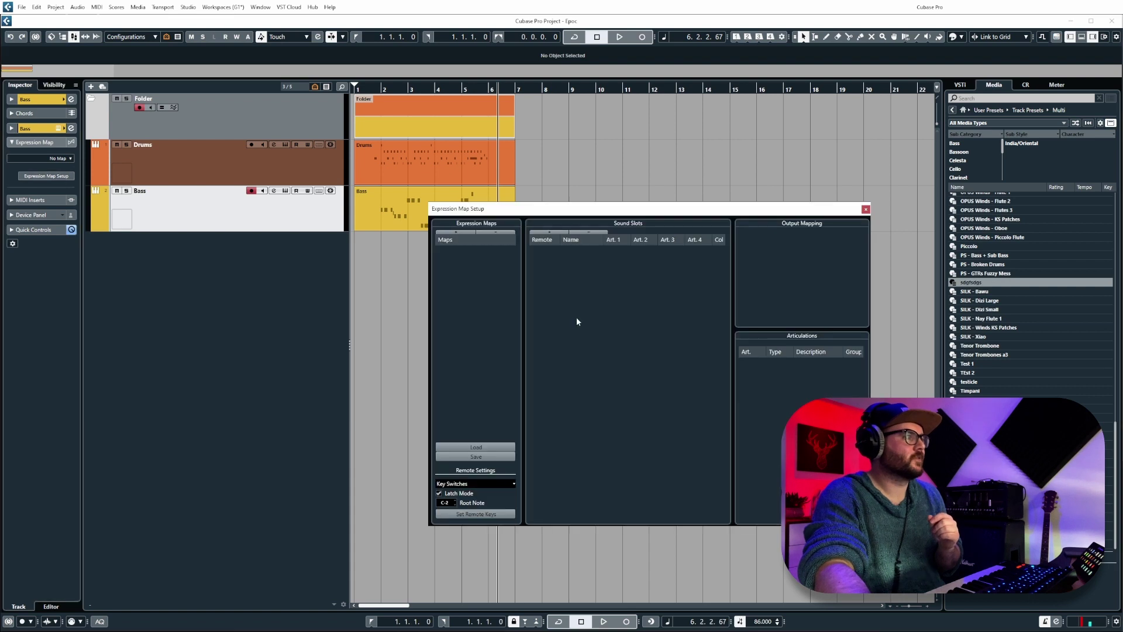
pyautogui.click(244, 163)
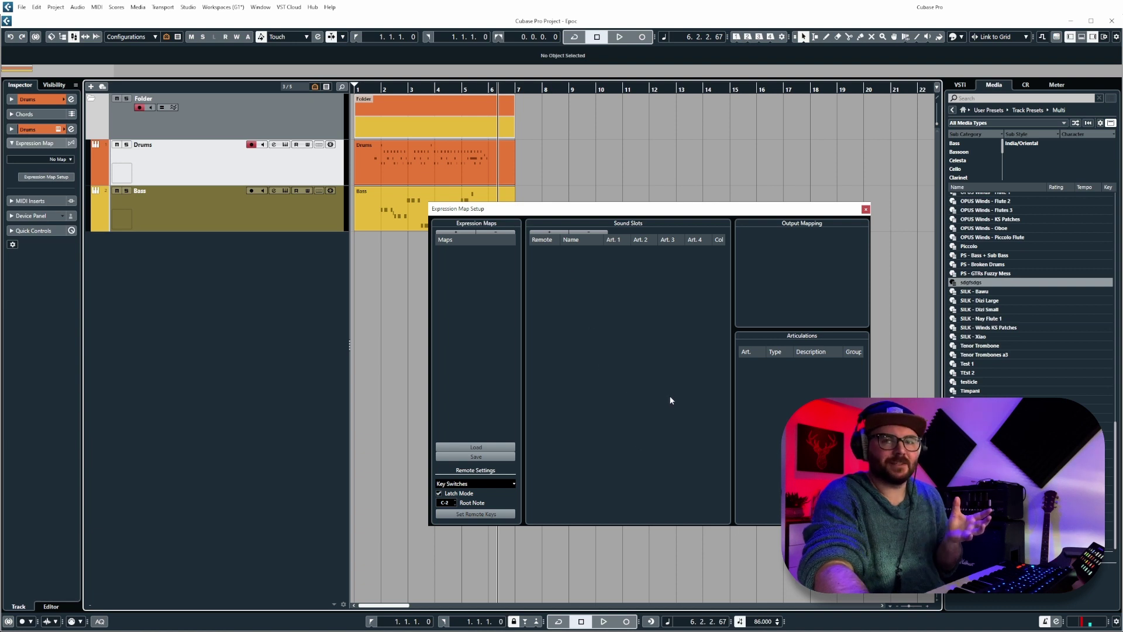
pyautogui.click(306, 213)
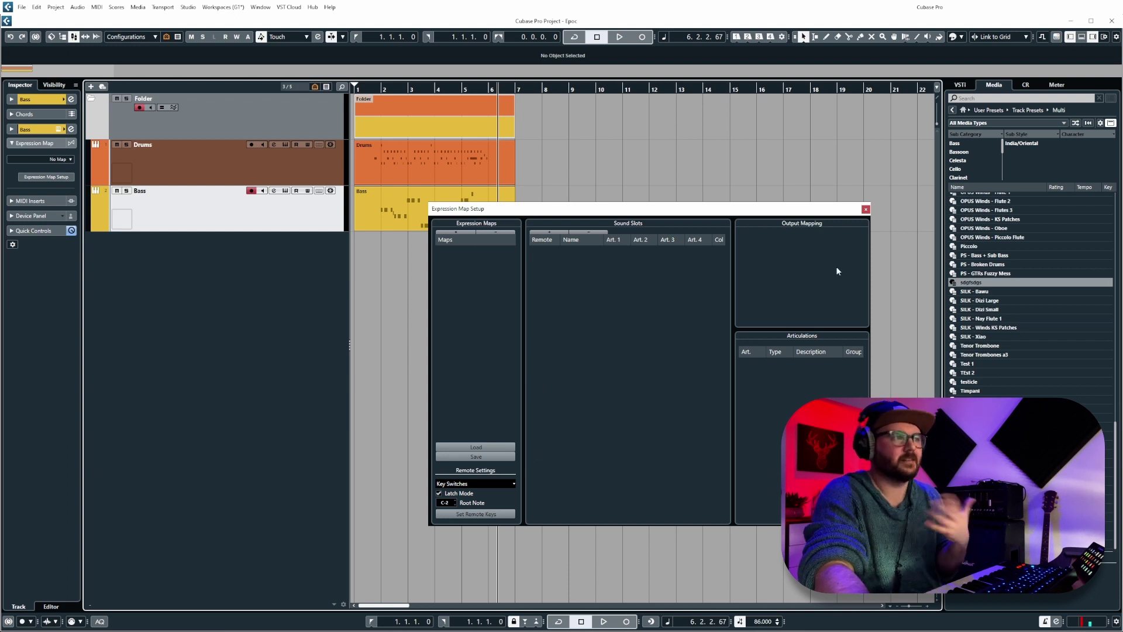
# - Close Expression Map Setup and hide the media browser so the arrangement extends to bar 28
pyautogui.click(866, 209)
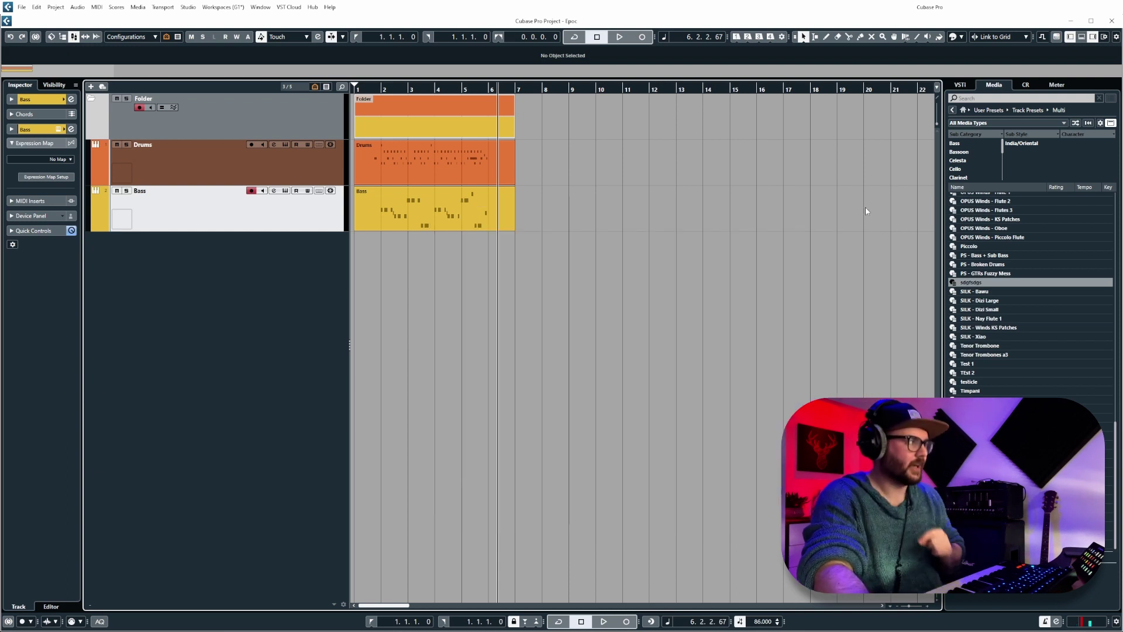
pyautogui.hotkey('ctrl', 'alt', 'r')
pyautogui.press('Up')
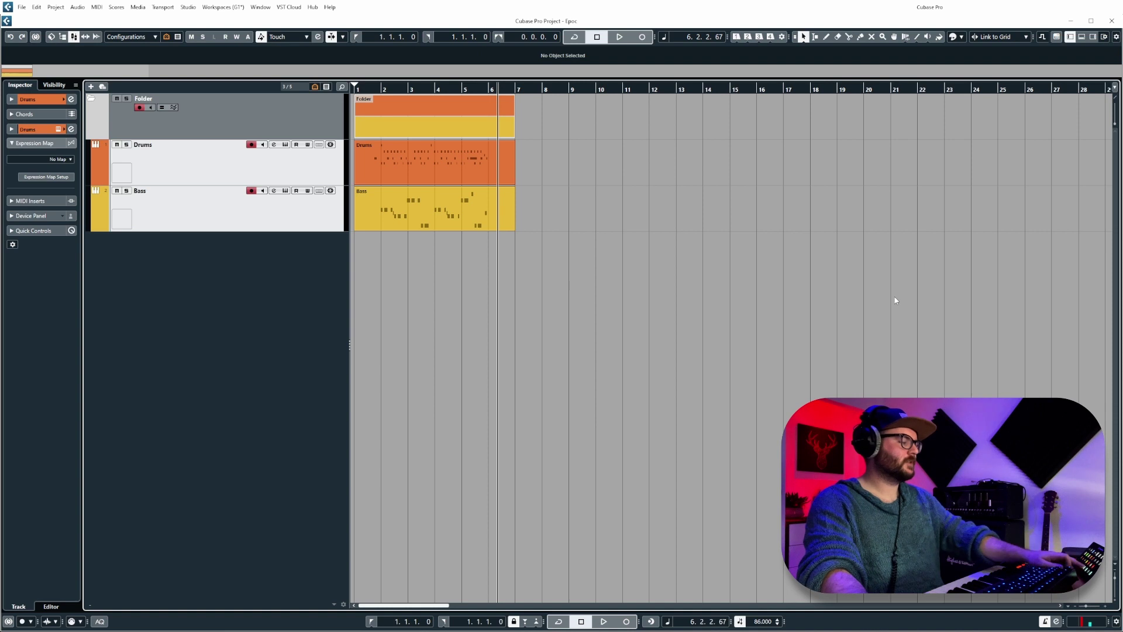
# - Open MixConsole and select both the Drums and Bass channels
pyautogui.press('F3')
pyautogui.click(492, 465)
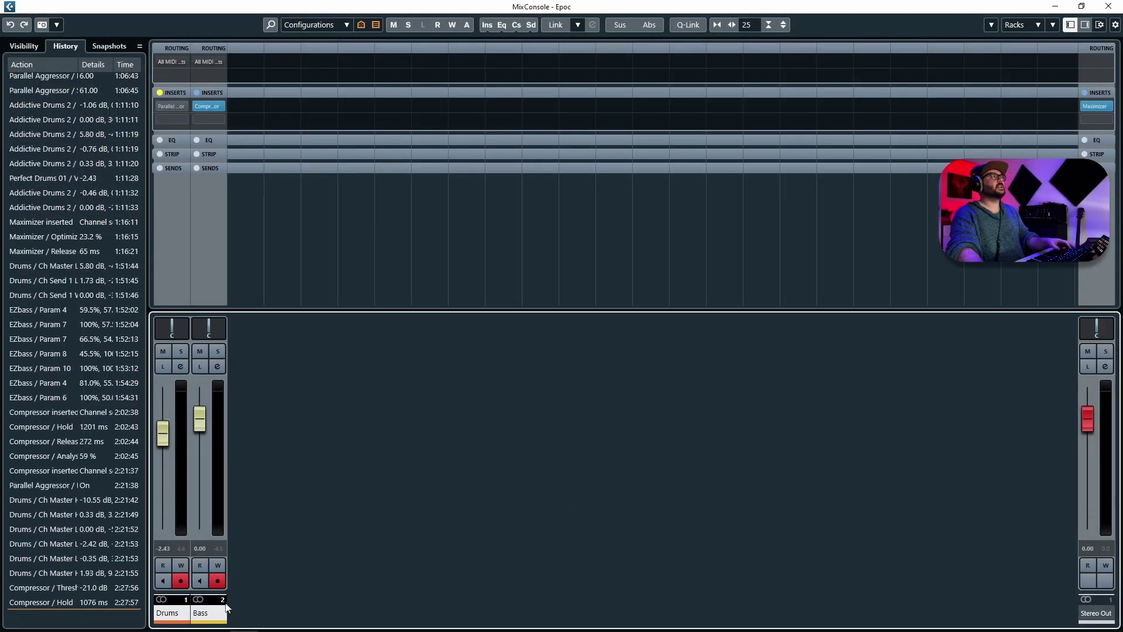
pyautogui.click(182, 614)
pyautogui.keyDown('ctrl'); pyautogui.click(199, 613); pyautogui.keyUp('ctrl')
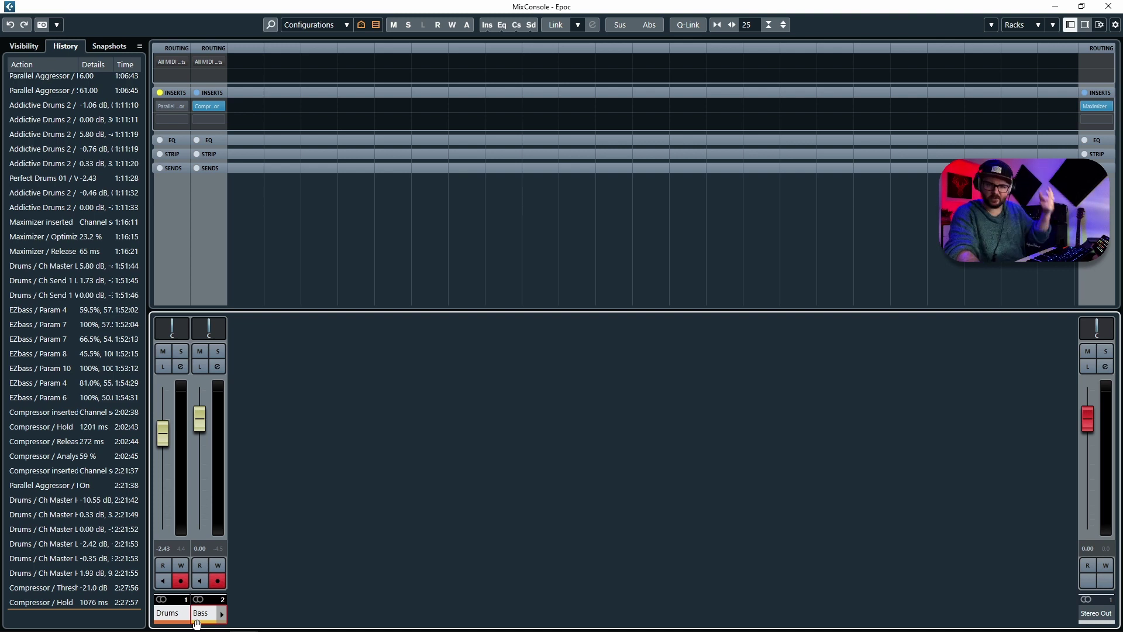
# - Try colouring the Drums and Bass channels purple, then reset the Drums colour
pyautogui.click(172, 622)
pyautogui.click(224, 564)
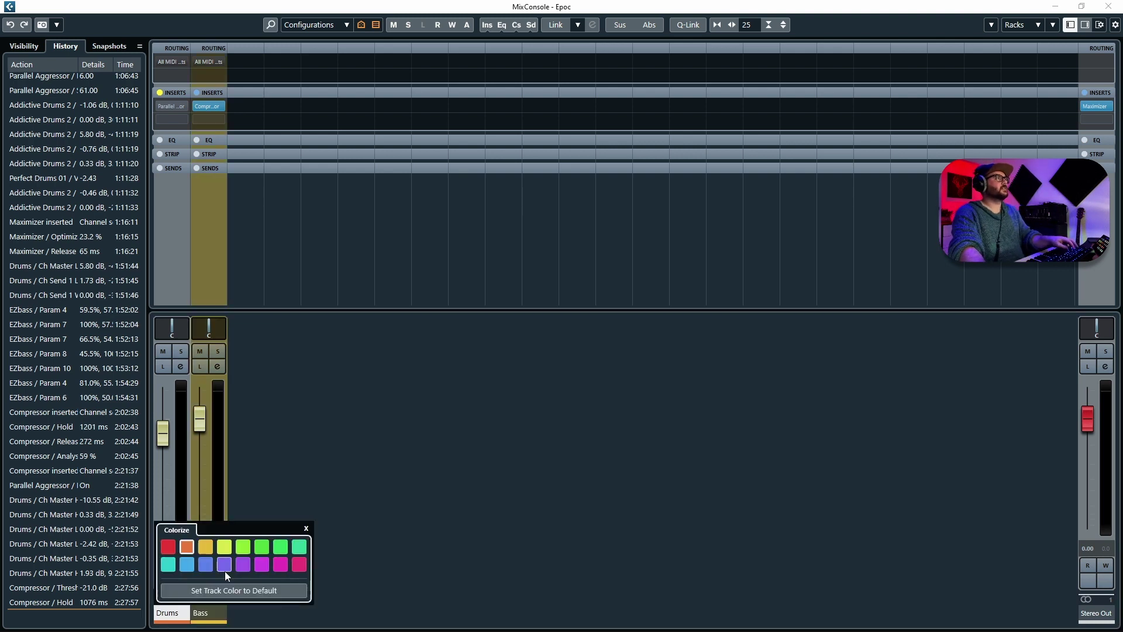
pyautogui.click(209, 621)
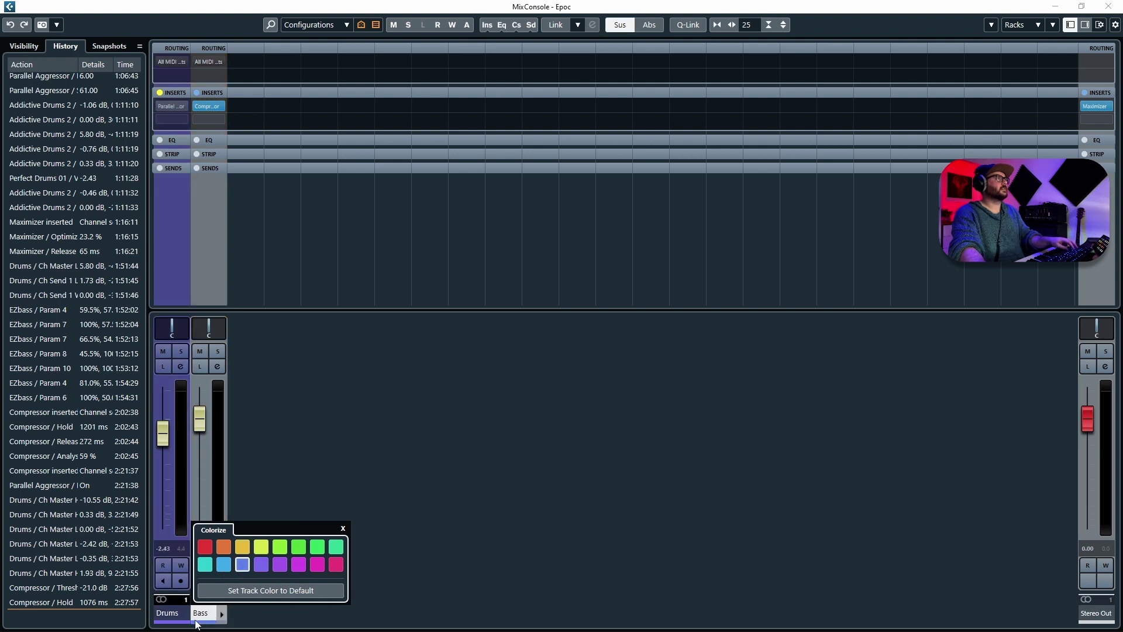
pyautogui.click(224, 564)
pyautogui.click(205, 591)
# - Colour the Bass channel bright green and keep the Drums channel yellow
pyautogui.click(216, 611)
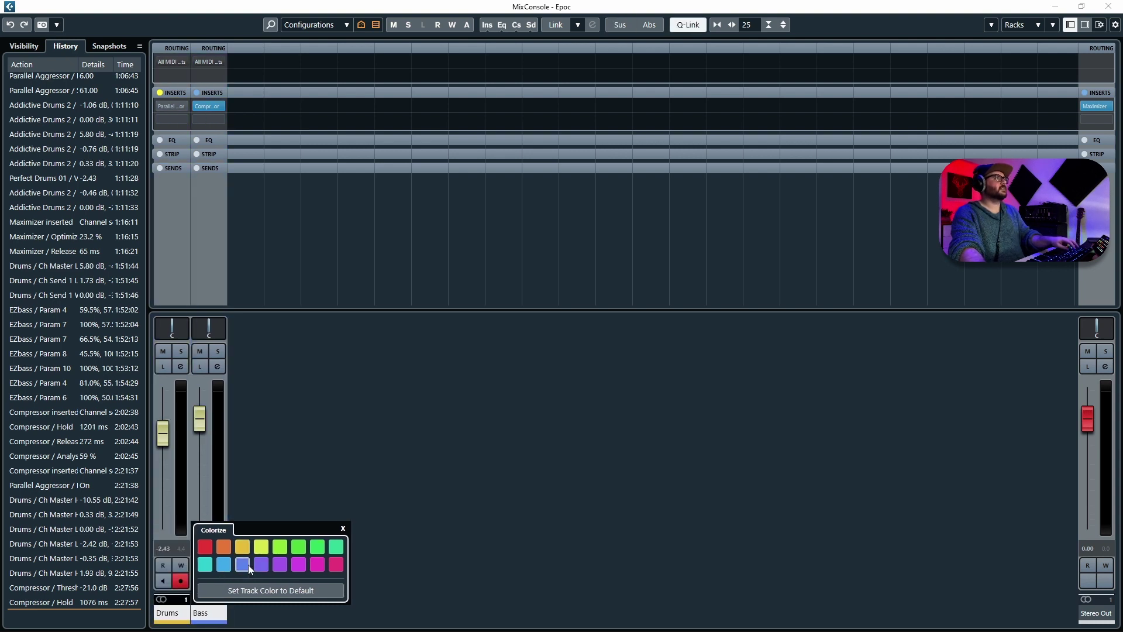
pyautogui.click(244, 564)
pyautogui.click(202, 613)
pyautogui.click(220, 614)
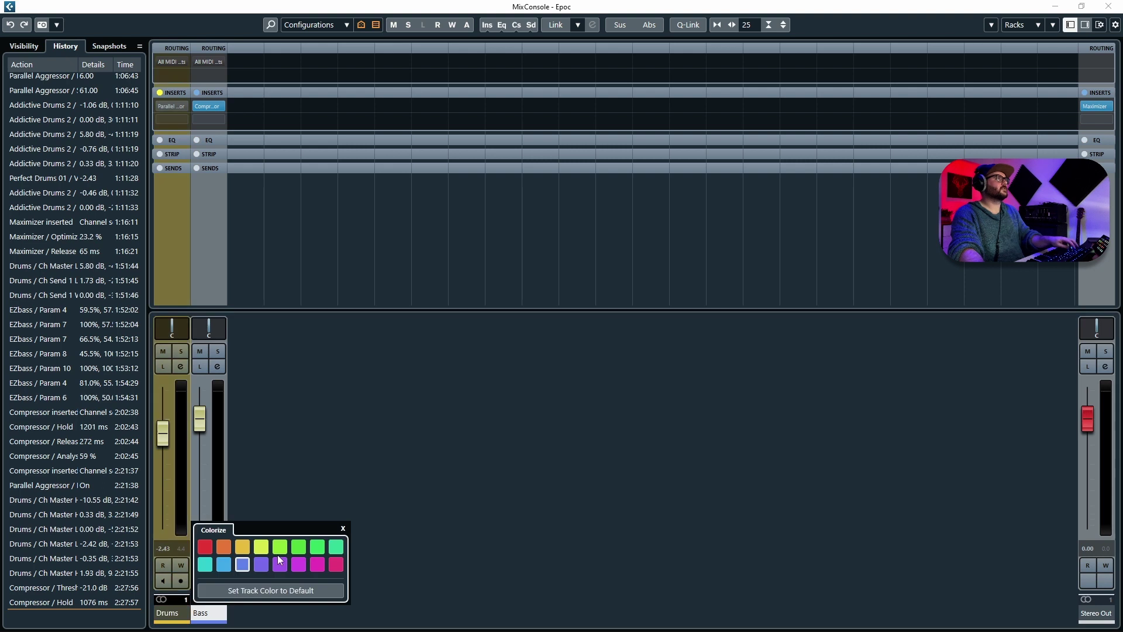
pyautogui.click(279, 548)
pyautogui.click(220, 611)
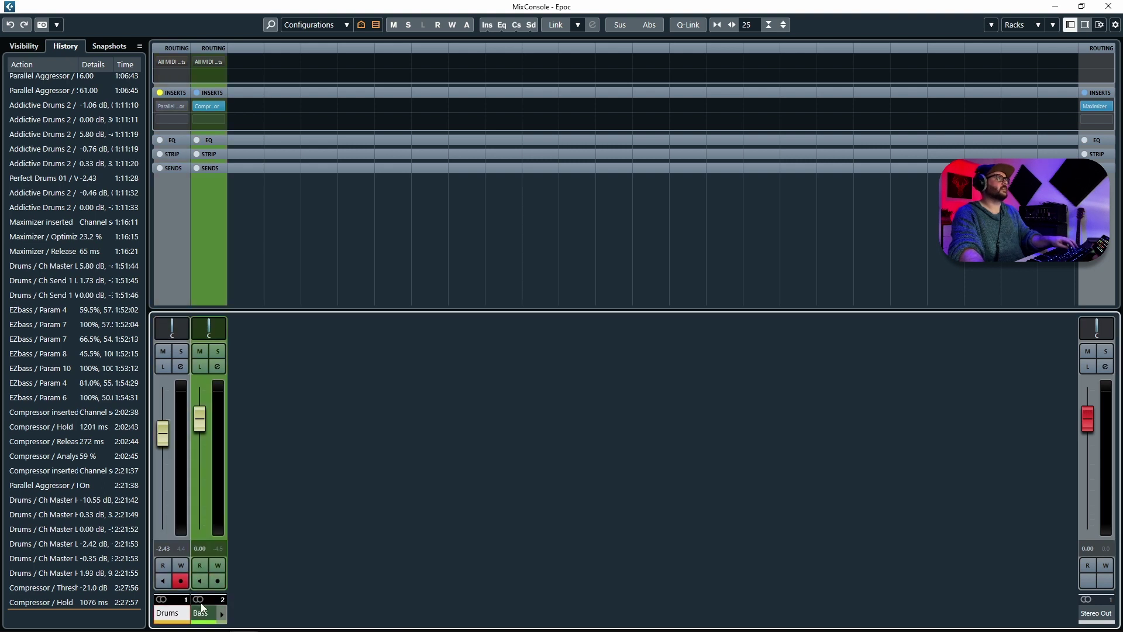
pyautogui.click(184, 614)
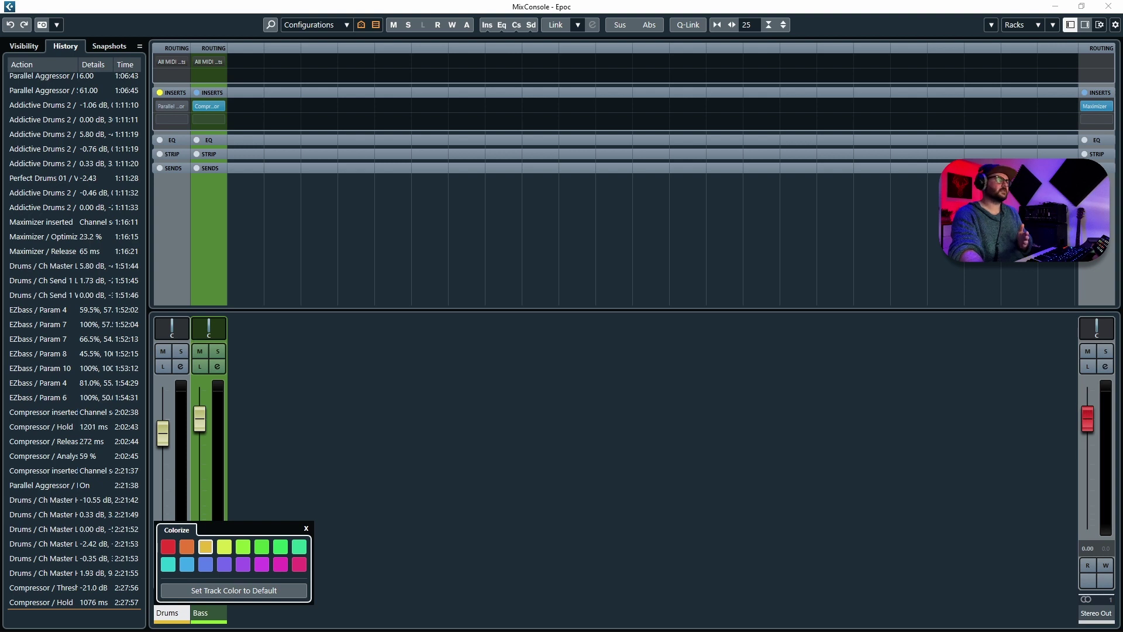
pyautogui.click(714, 578)
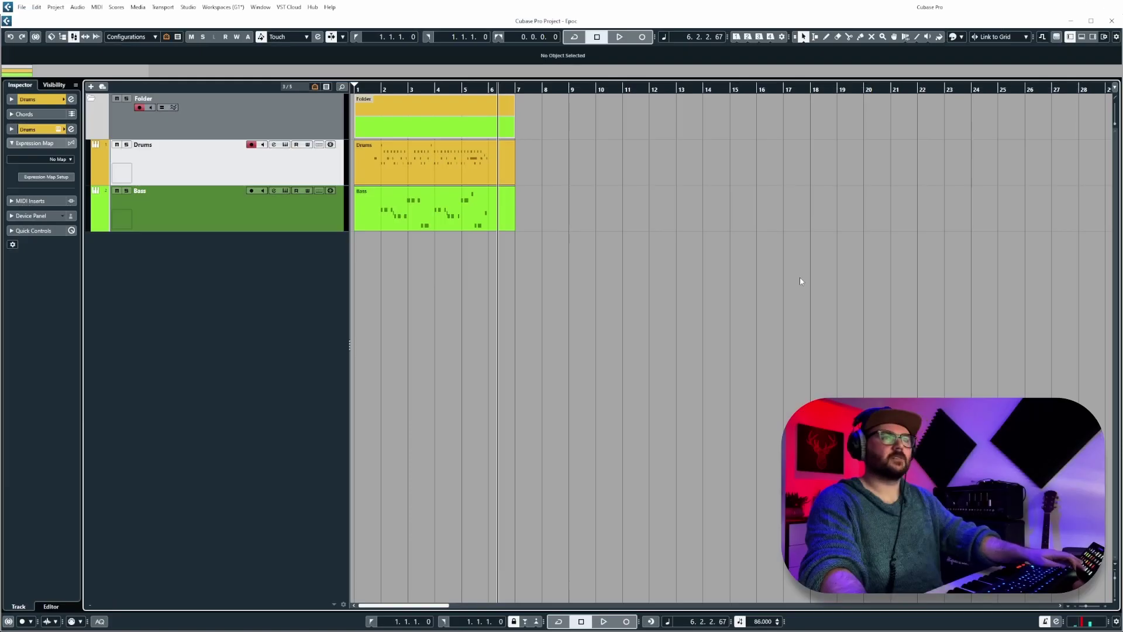
# - Select both the Drums and Bass tracks and colour them orange with Colorize Selected Tracks
pyautogui.keyDown('shift'); pyautogui.click(188, 197); pyautogui.keyUp('shift')
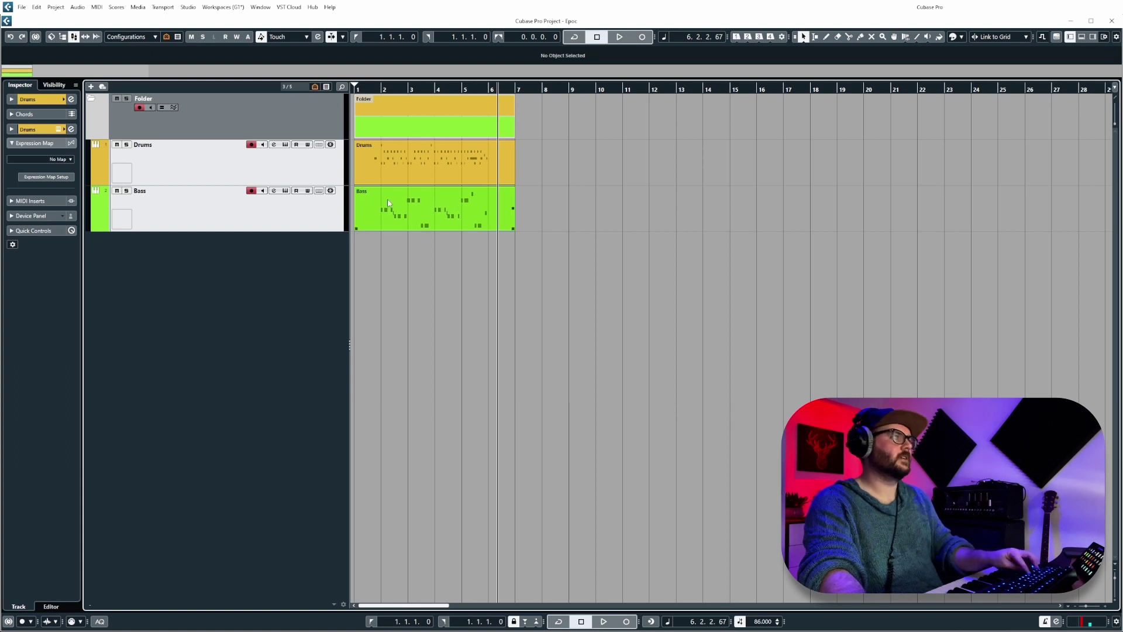
pyautogui.hotkey('ctrl', 'shift', 'c')
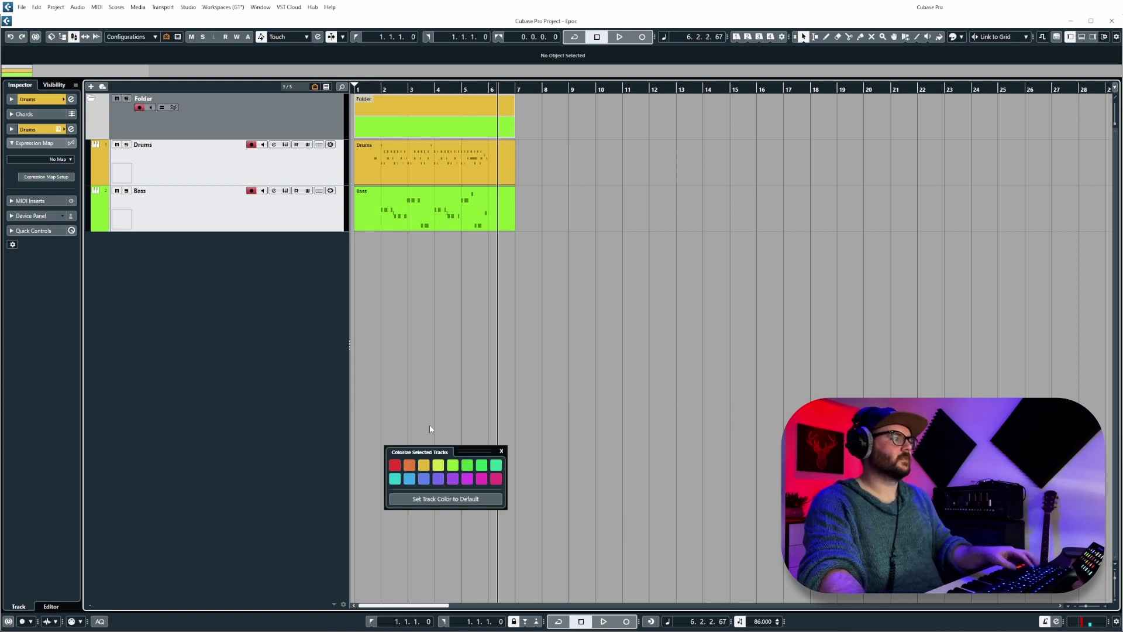
pyautogui.click(409, 465)
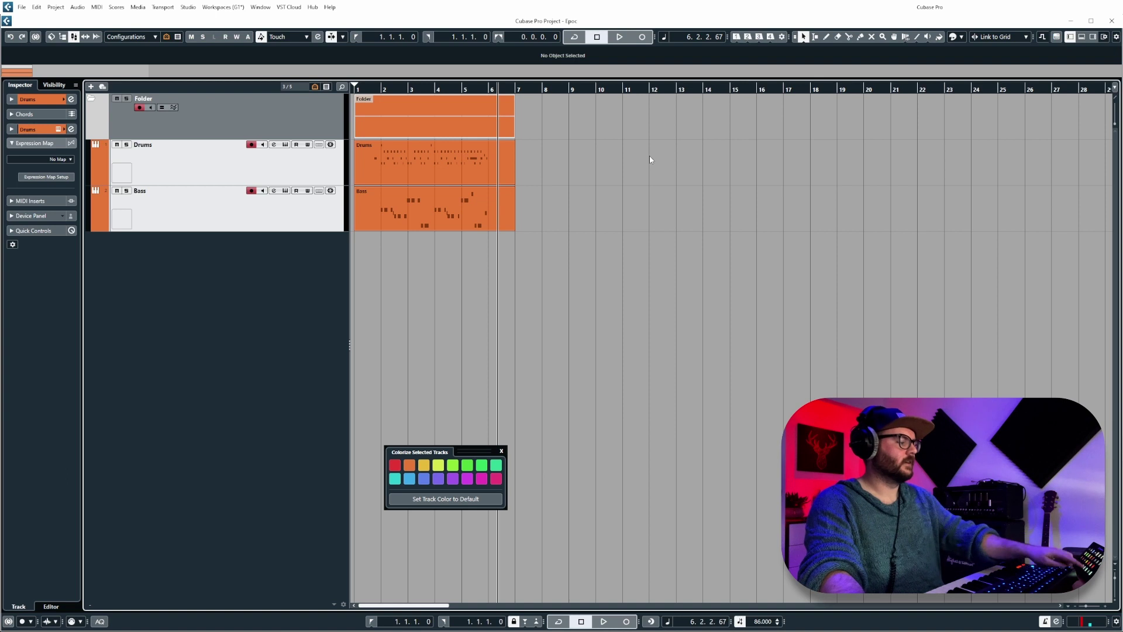
pyautogui.press('F3')
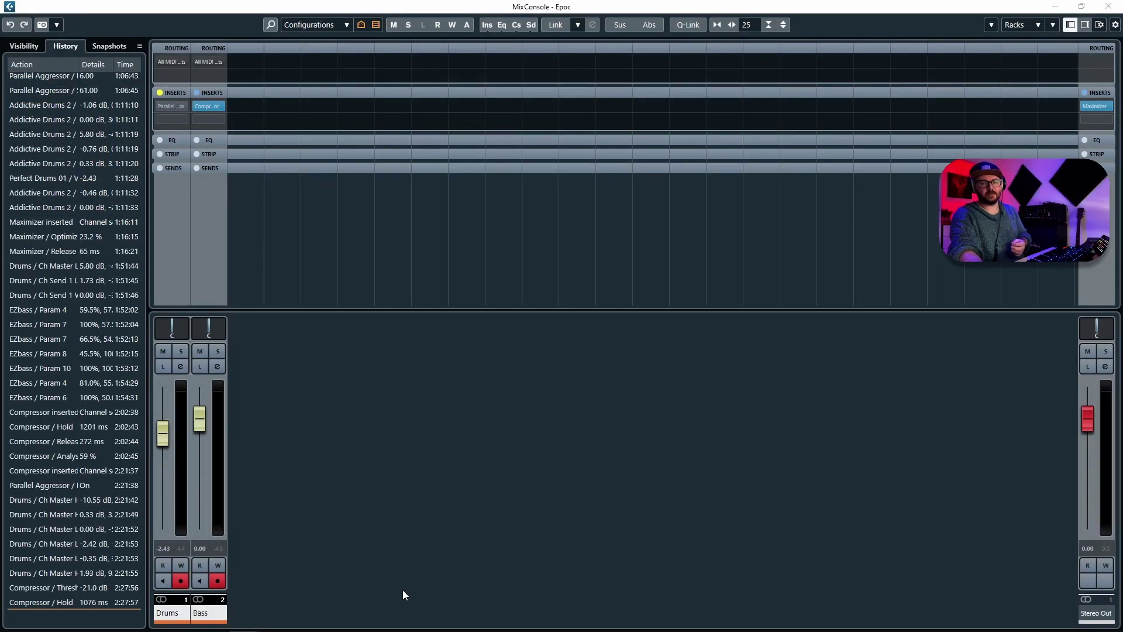
# - Hide the MixConsole left zone and try dragging Bass before Drums, keeping the original order
pyautogui.hotkey('alt', 'l')
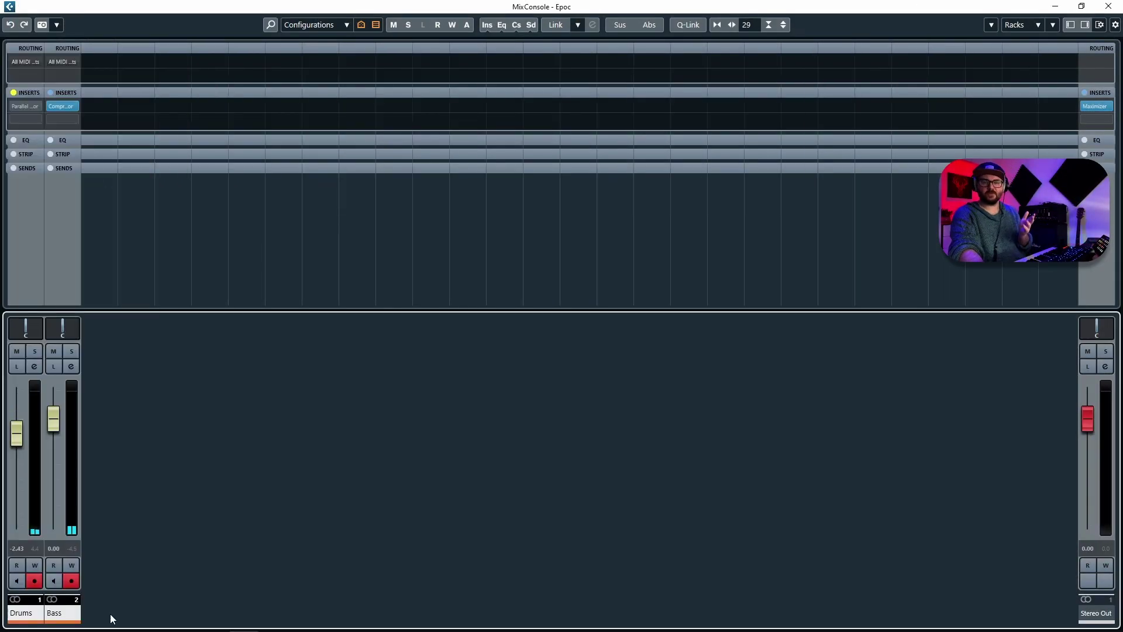
pyautogui.click(103, 609)
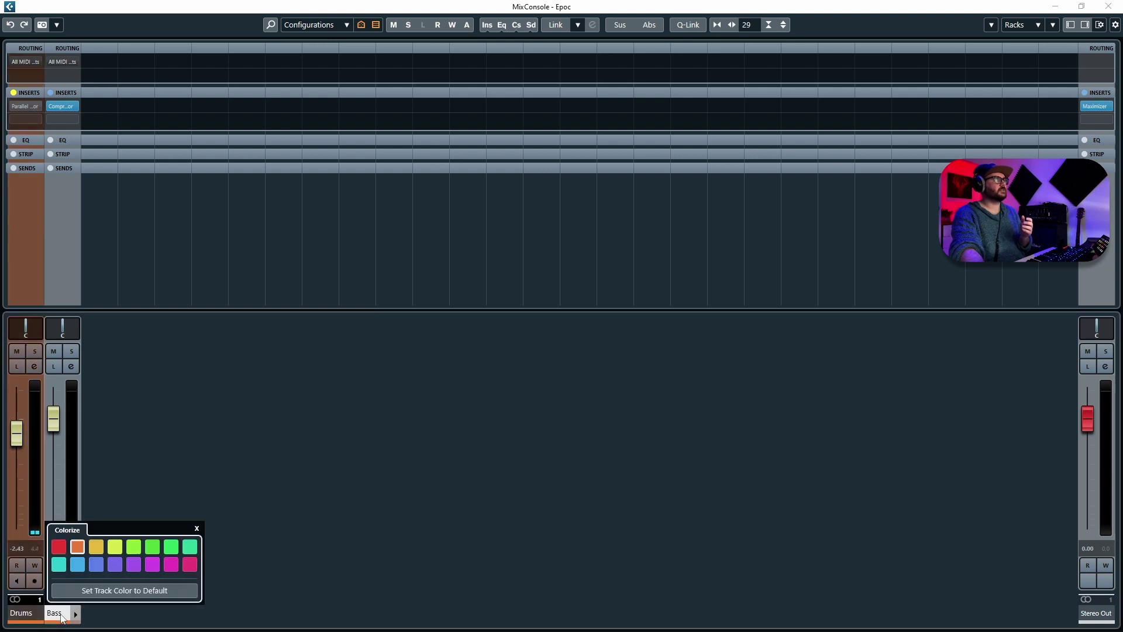
pyautogui.moveTo(76, 541); pyautogui.dragTo(147, 603)
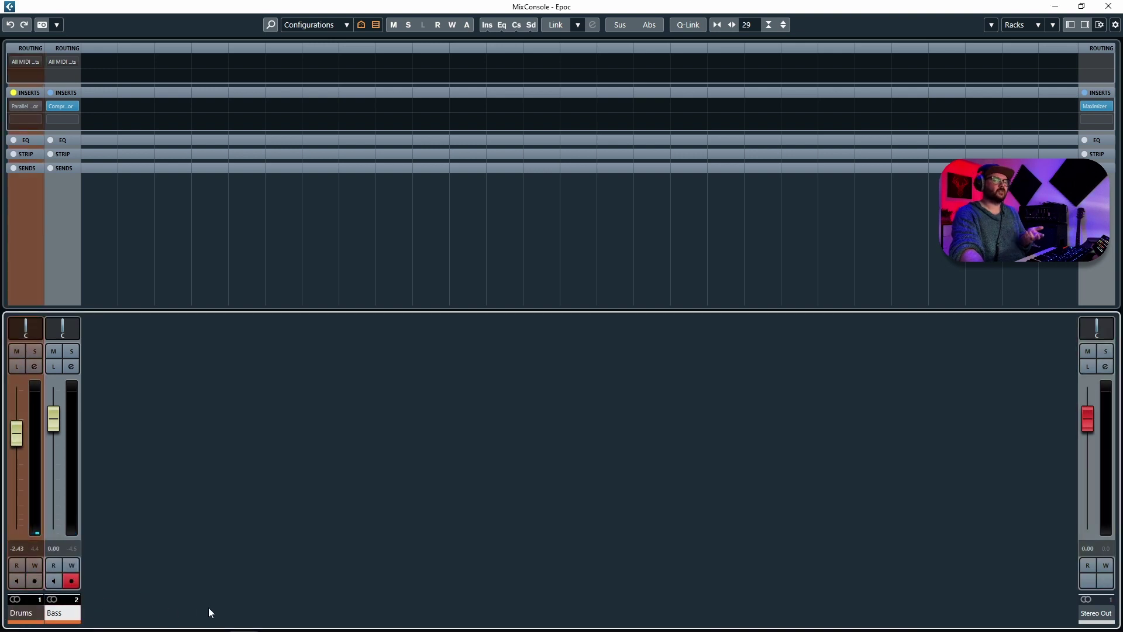